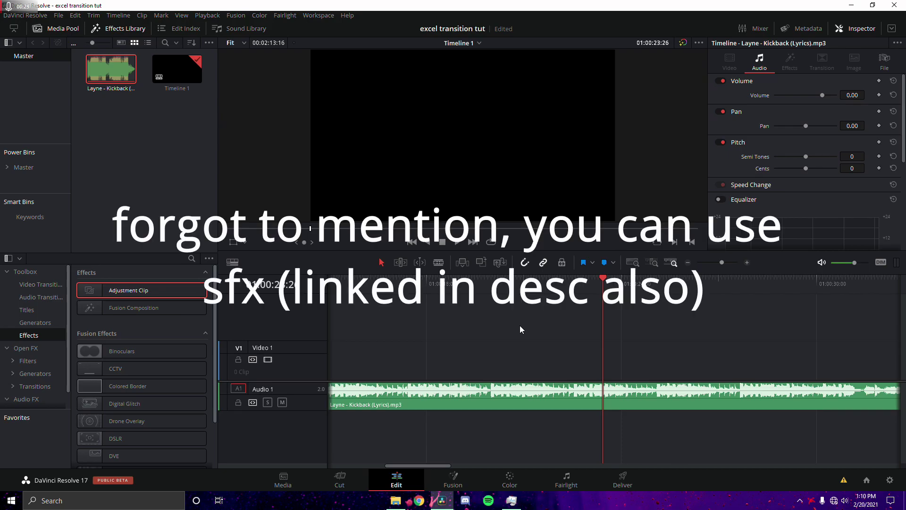
# Step: Open Project Settings to view the 1920 x 1080 HD timeline resolution
pyautogui.click(889, 479)
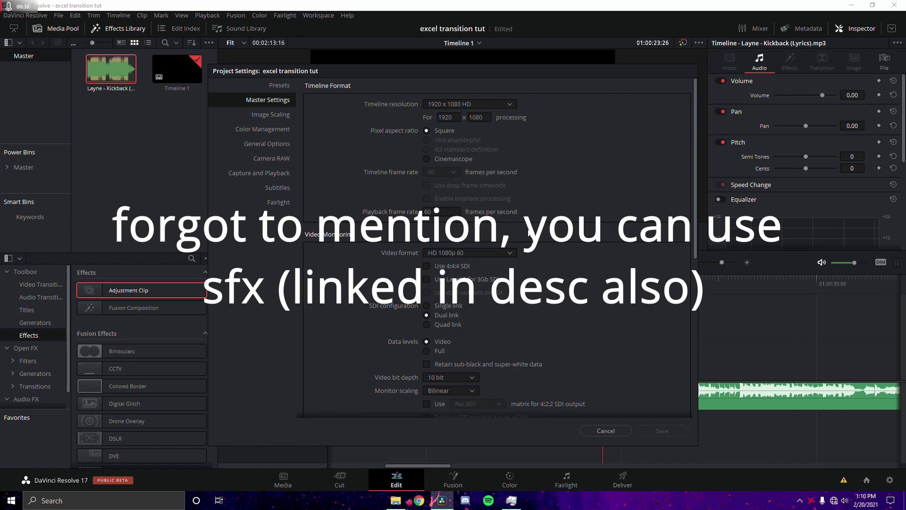
# Step: Cancel Project Settings, returning to Timeline 1 with the song on A1
pyautogui.click(598, 431)
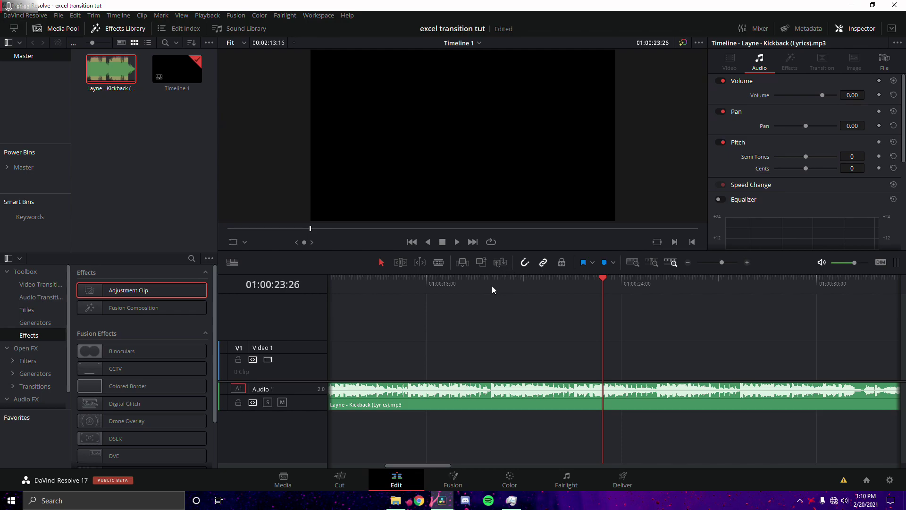
# Step: Zoom and play the song to find the first beat, and add Marker 1 at 00:00:20:57
pyautogui.click(454, 283)
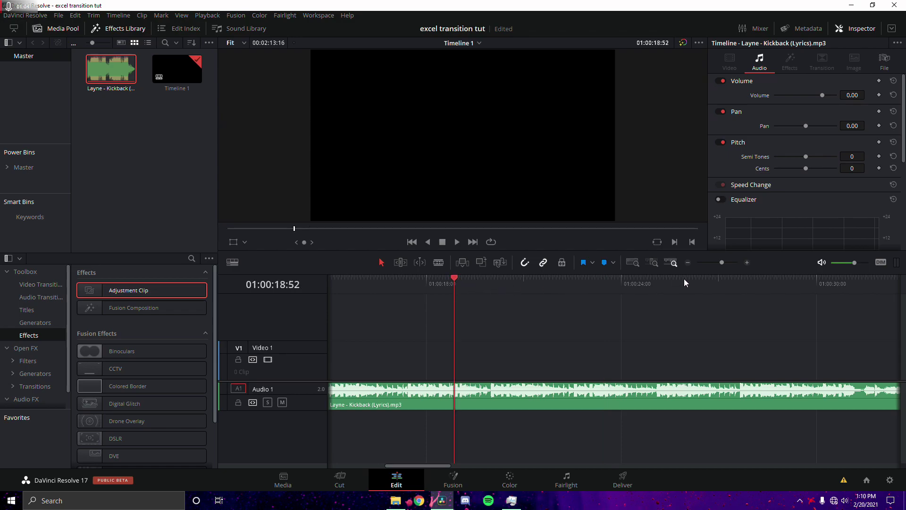
pyautogui.click(730, 261)
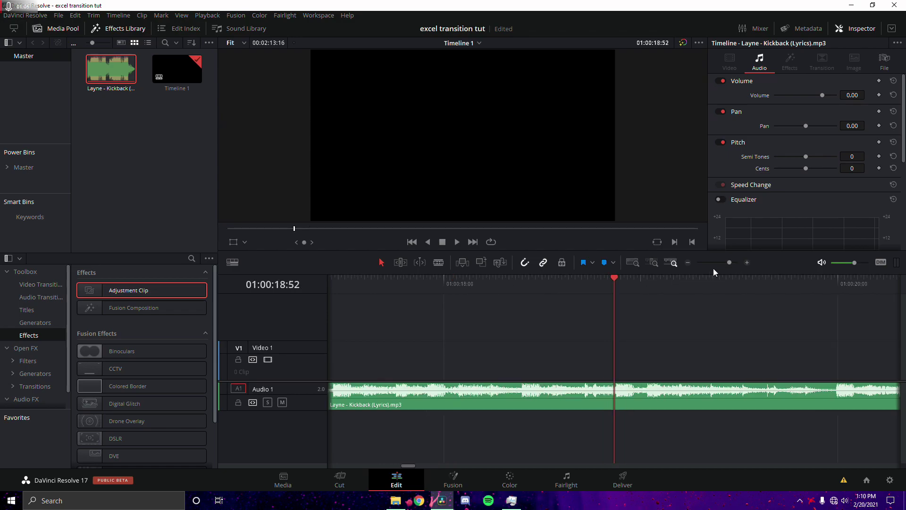
pyautogui.click(718, 265)
pyautogui.press('space')
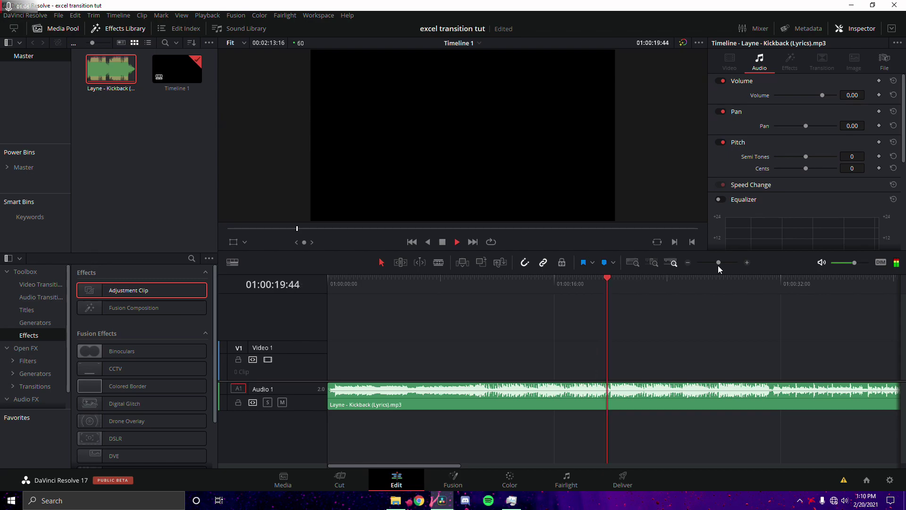
pyautogui.press('space')
pyautogui.moveTo(573, 287); pyautogui.dragTo(579, 288)
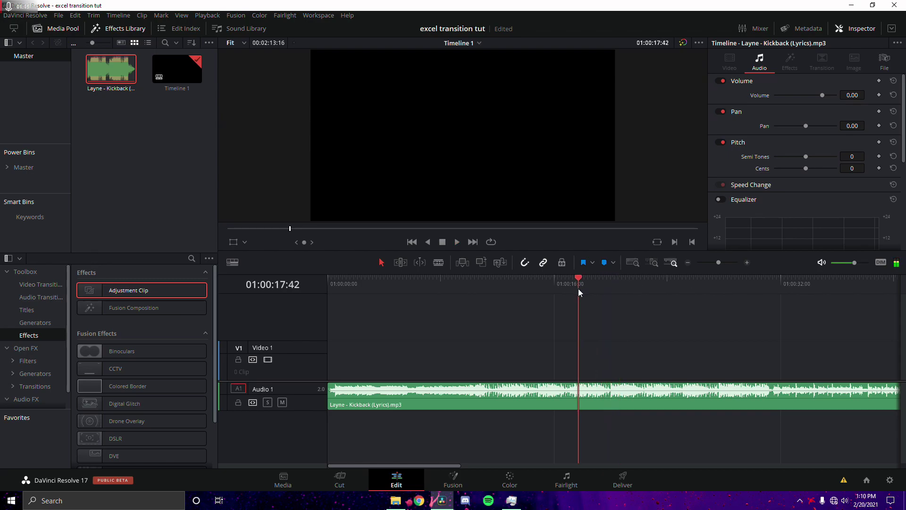
pyautogui.click(726, 263)
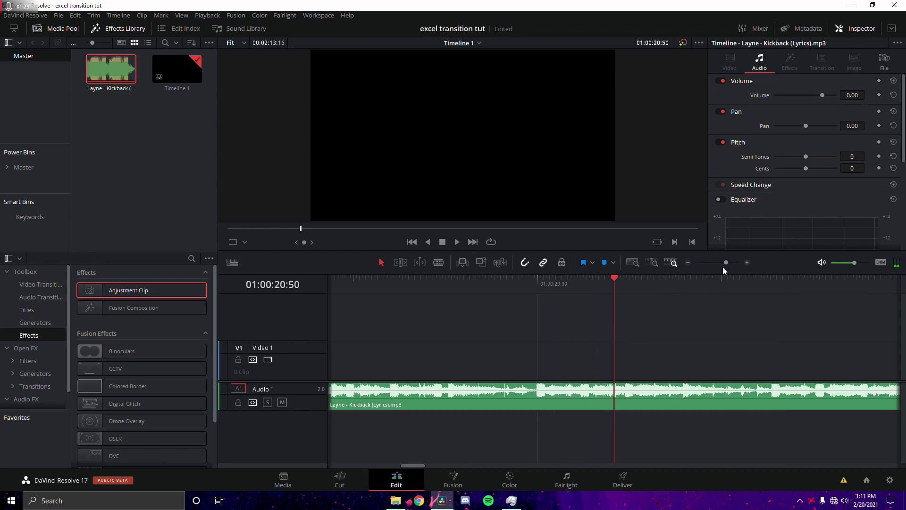
pyautogui.moveTo(723, 267); pyautogui.dragTo(726, 265)
pyautogui.press('space')
pyautogui.moveTo(635, 283); pyautogui.dragTo(626, 279)
pyautogui.click(625, 389)
pyautogui.press('m')
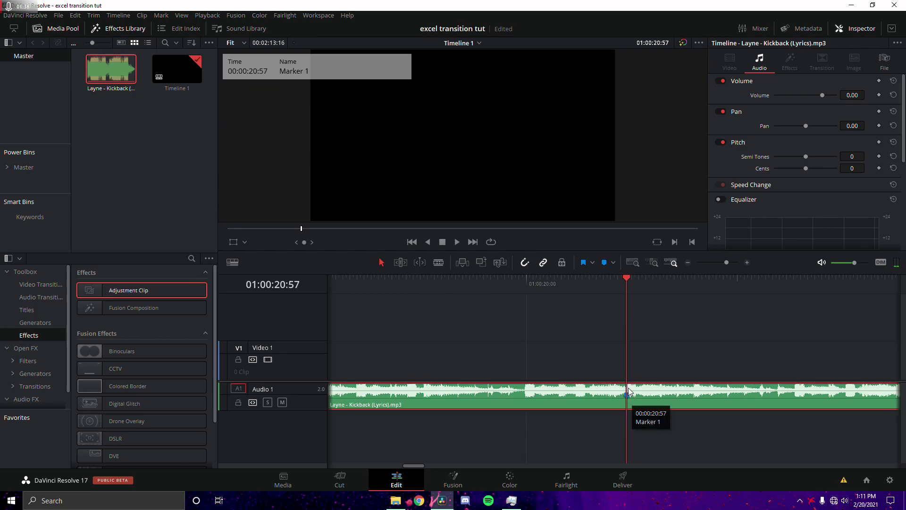
# Step: Add Marker 2 on the next beat at 00:00:22:13, then return to Marker 1
pyautogui.press('space')
pyautogui.moveTo(759, 285); pyautogui.dragTo(760, 285)
pyautogui.press('m')
pyautogui.press('space')
pyautogui.click(622, 289)
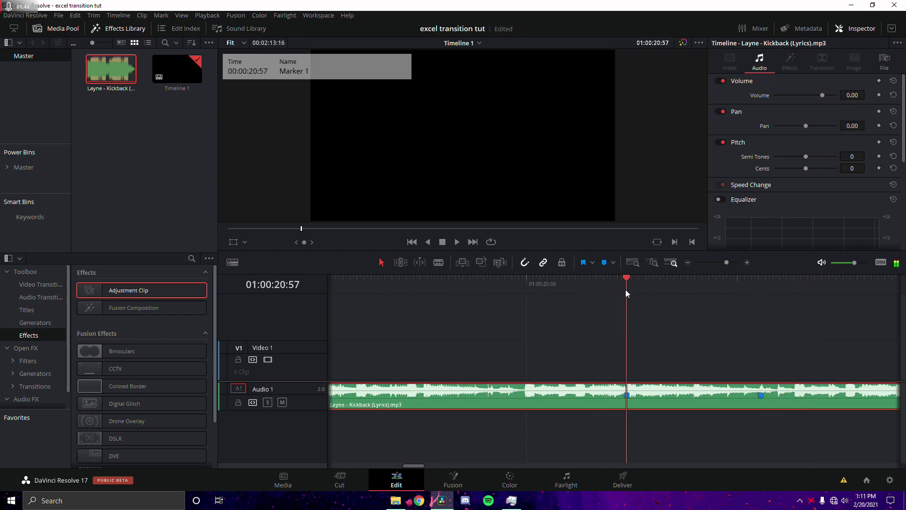
pyautogui.moveTo(626, 290); pyautogui.dragTo(761, 298)
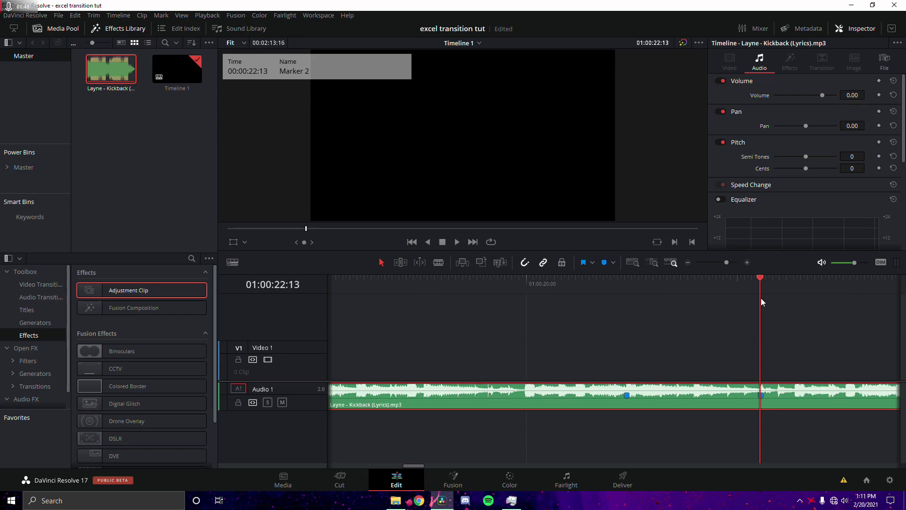
pyautogui.moveTo(761, 298)
pyautogui.mouseDown()
pyautogui.moveTo(625, 304)
pyautogui.moveTo(636, 302)
pyautogui.mouseUp()
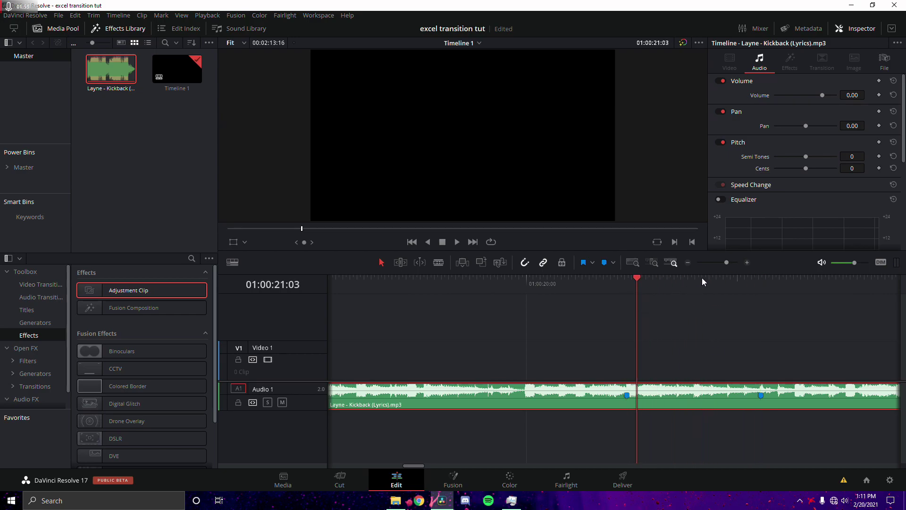
pyautogui.moveTo(728, 258); pyautogui.dragTo(725, 259)
pyautogui.hotkey('shift', 'Up')
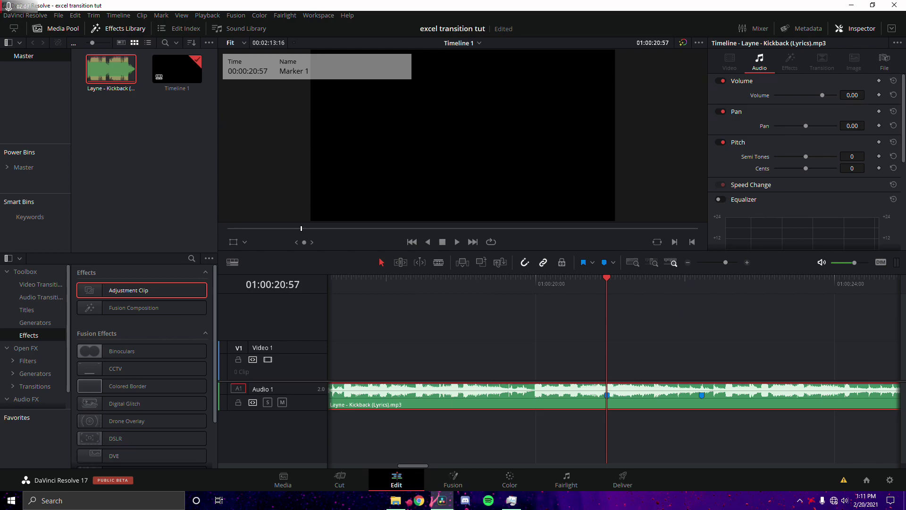
# Step: Import the two Fortnite clips from File Explorer onto Video 1 above the song
pyautogui.click(396, 500)
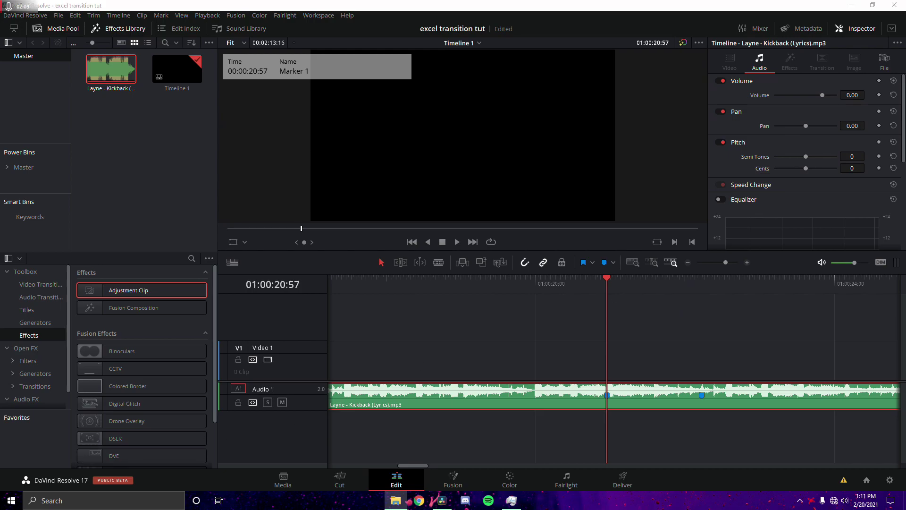
pyautogui.moveTo(15, 257); pyautogui.dragTo(335, 326)
pyautogui.press('Escape')
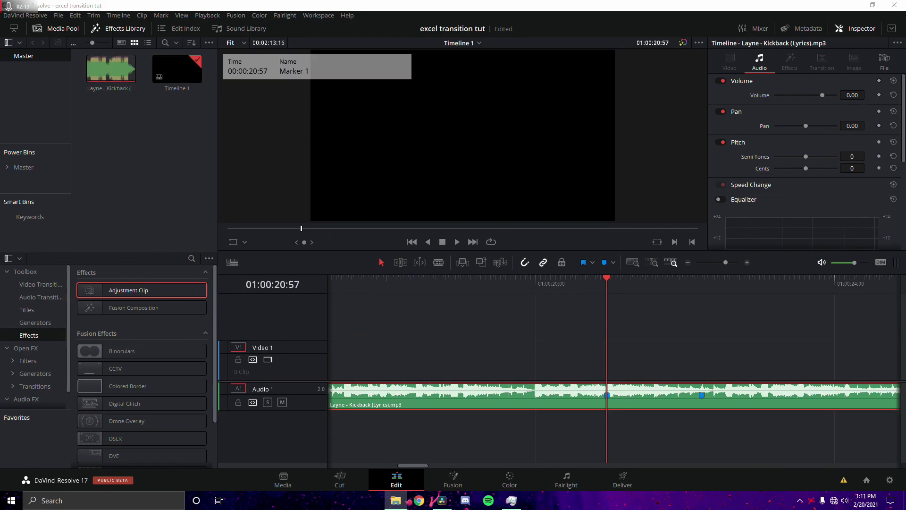
pyautogui.moveTo(382, 417); pyautogui.dragTo(358, 369)
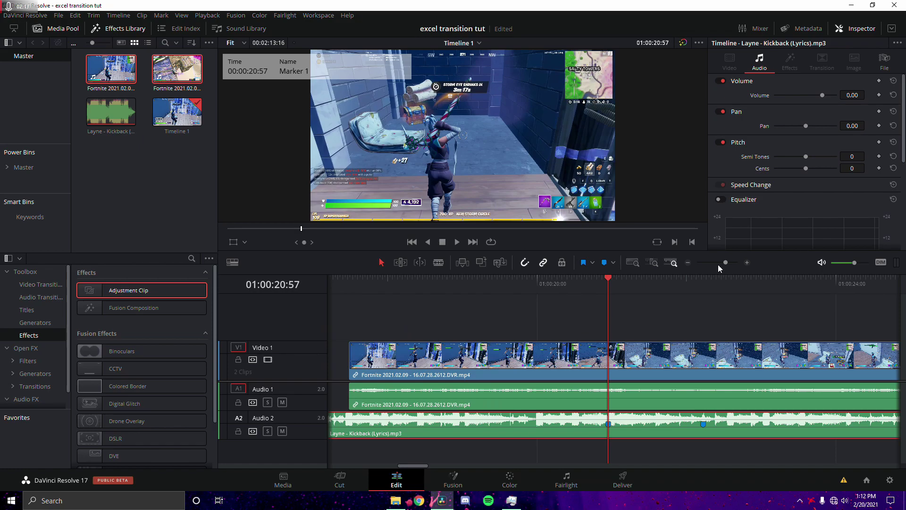
pyautogui.click(717, 263)
pyautogui.moveTo(644, 357); pyautogui.dragTo(672, 371)
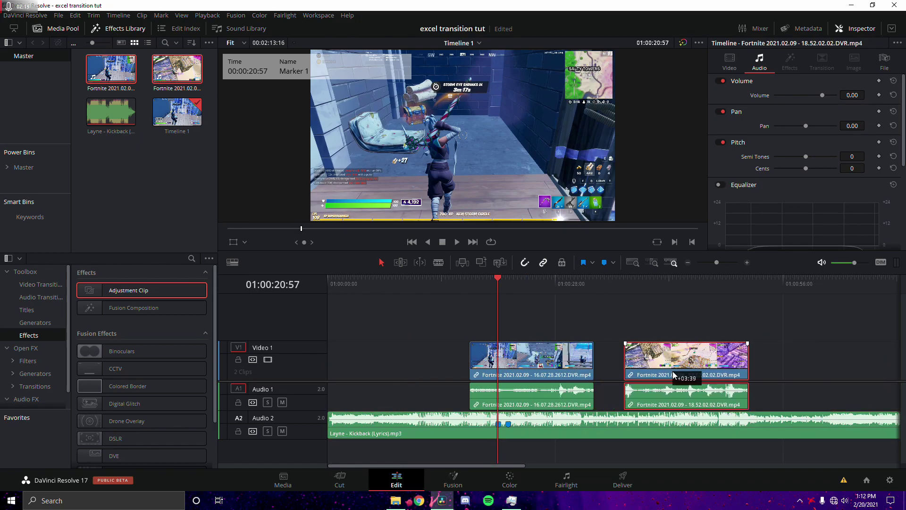
# Step: Scrub and play through both Fortnite clips to preview their gameplay
pyautogui.click(546, 292)
pyautogui.moveTo(547, 293); pyautogui.dragTo(577, 304)
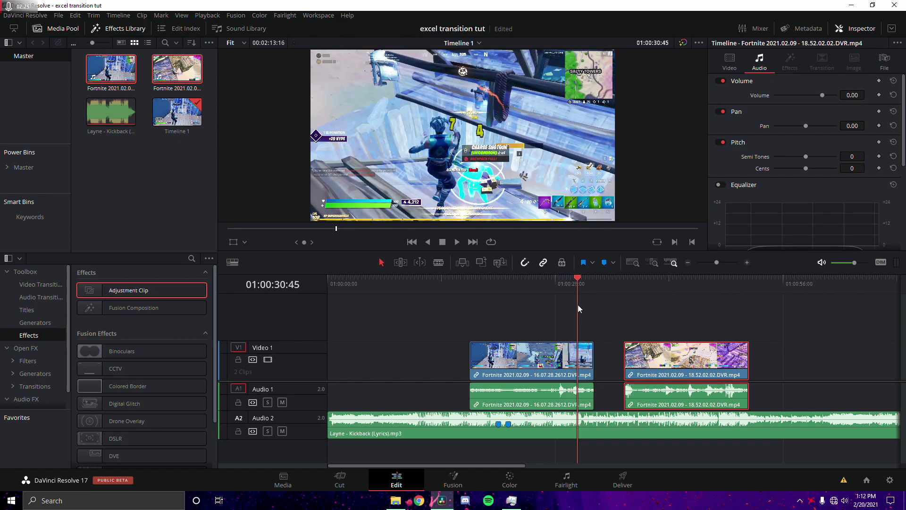
pyautogui.moveTo(703, 293)
pyautogui.mouseDown()
pyautogui.moveTo(734, 285)
pyautogui.moveTo(710, 285)
pyautogui.mouseUp()
pyautogui.click(724, 304)
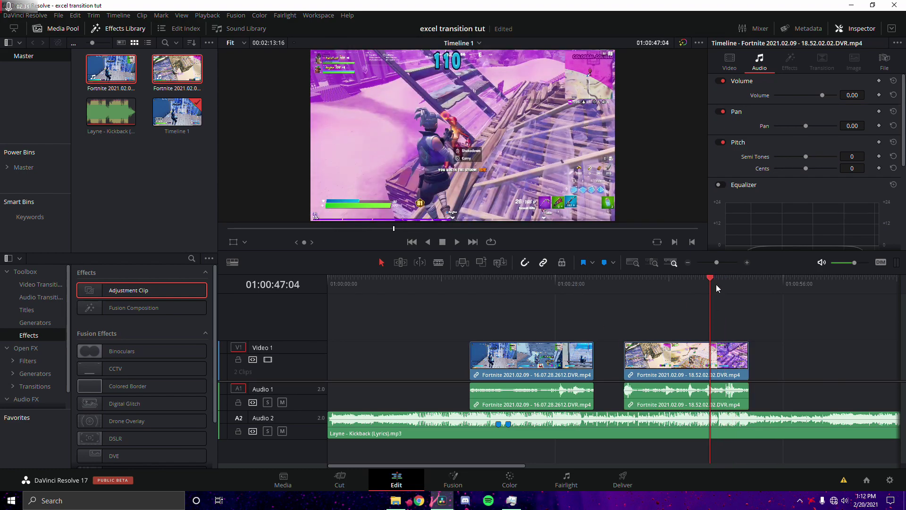
pyautogui.press('space')
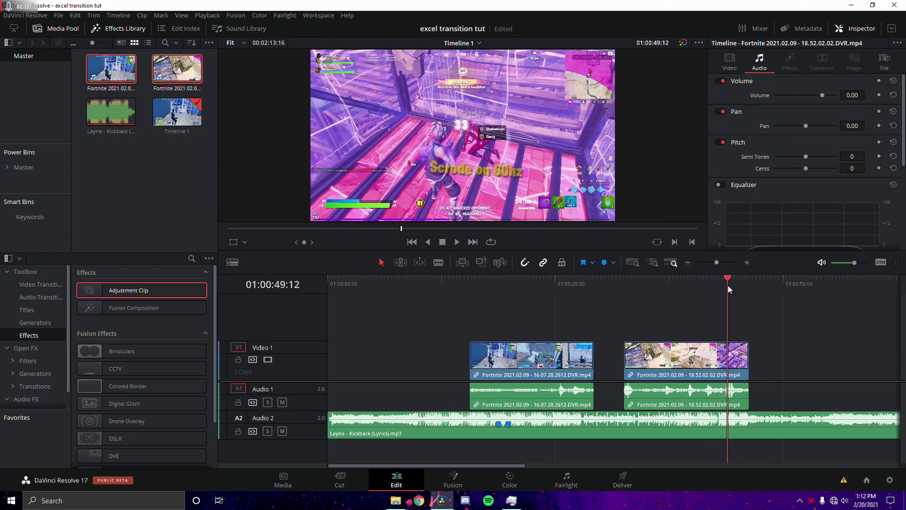
pyautogui.click(726, 286)
# Step: Move the 18.52 clip ahead of the 16.07 clip and preview the new order
pyautogui.click(703, 357)
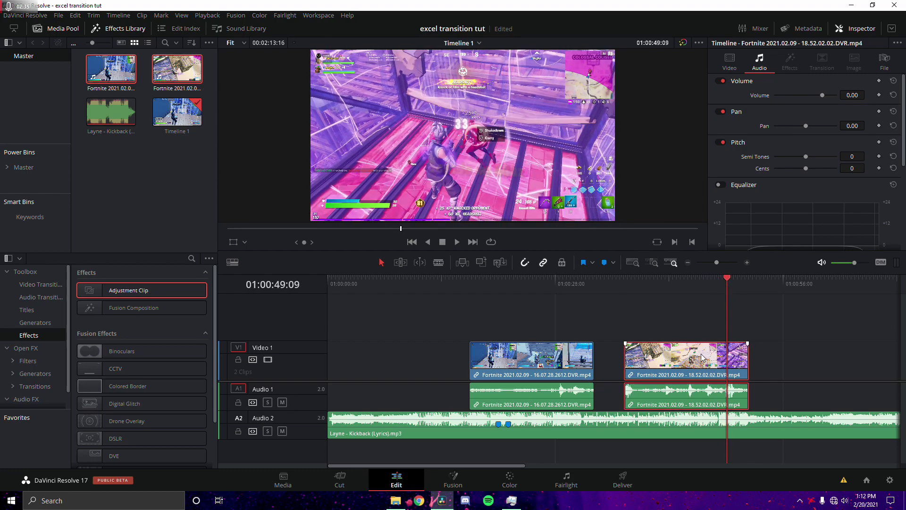
pyautogui.moveTo(703, 357); pyautogui.dragTo(438, 357)
pyautogui.moveTo(555, 366); pyautogui.dragTo(638, 367)
pyautogui.moveTo(590, 306)
pyautogui.mouseDown()
pyautogui.moveTo(641, 298)
pyautogui.moveTo(595, 307)
pyautogui.moveTo(612, 315)
pyautogui.moveTo(601, 313)
pyautogui.mouseUp()
pyautogui.moveTo(464, 279); pyautogui.dragTo(421, 288)
pyautogui.press('space')
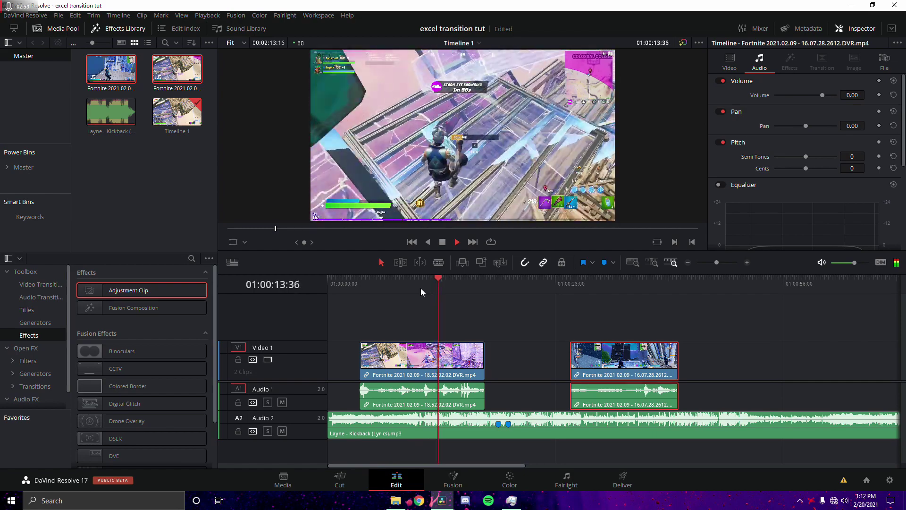
# Step: Play and scrub through both clips to find where the first should end
pyautogui.press('space')
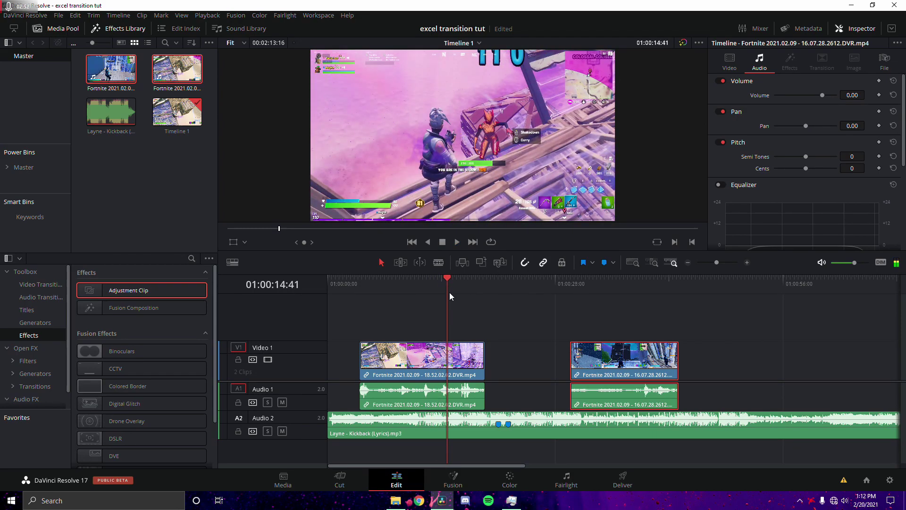
pyautogui.press('space')
pyautogui.press('space')
pyautogui.press('space')
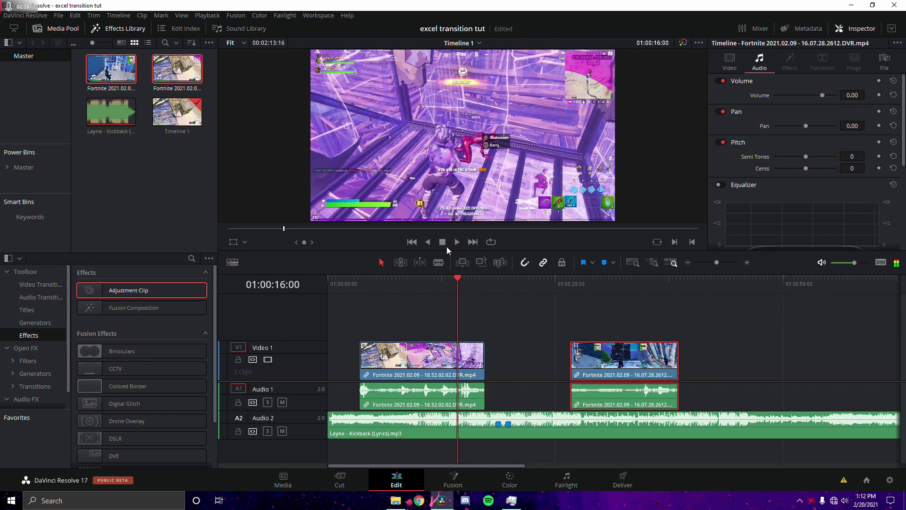
pyautogui.press('Left')
pyautogui.press('Left')
pyautogui.press('Left')
pyautogui.press('Left')
pyautogui.press('Left')
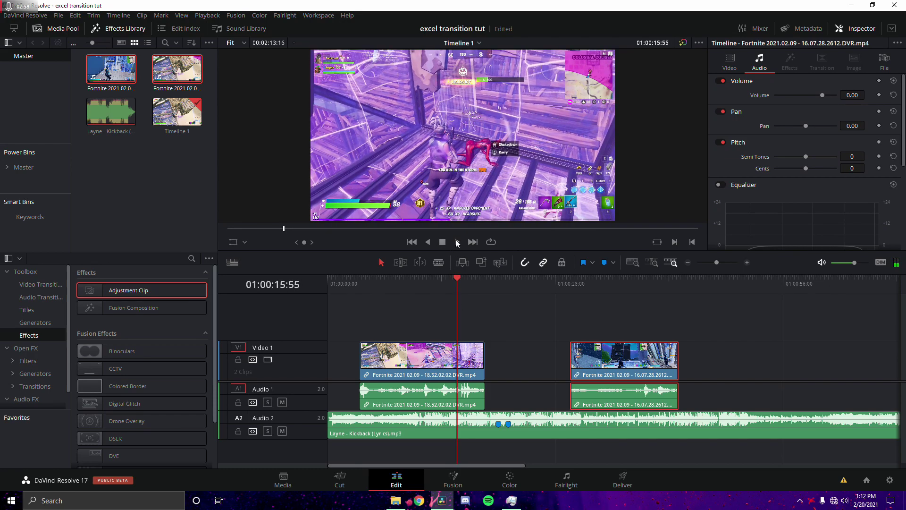
pyautogui.scroll(-3, 447, 180)
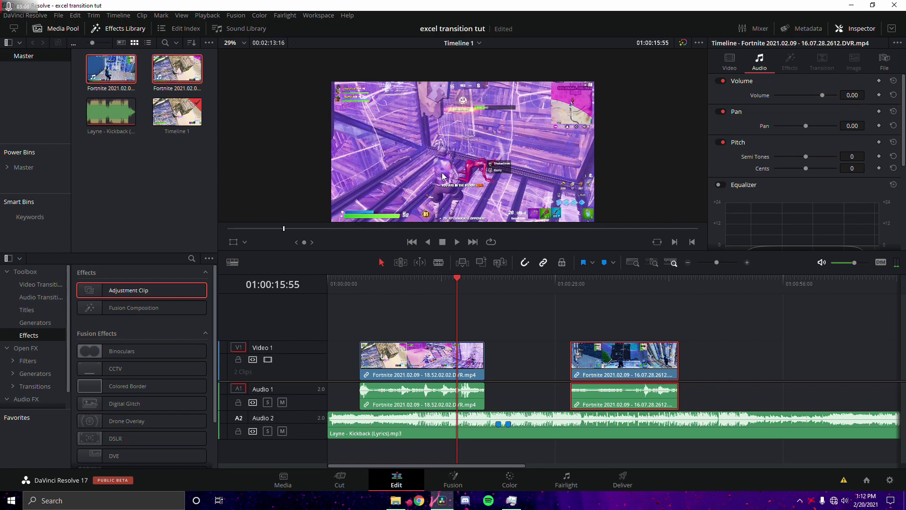
pyautogui.scroll(4, 443, 177)
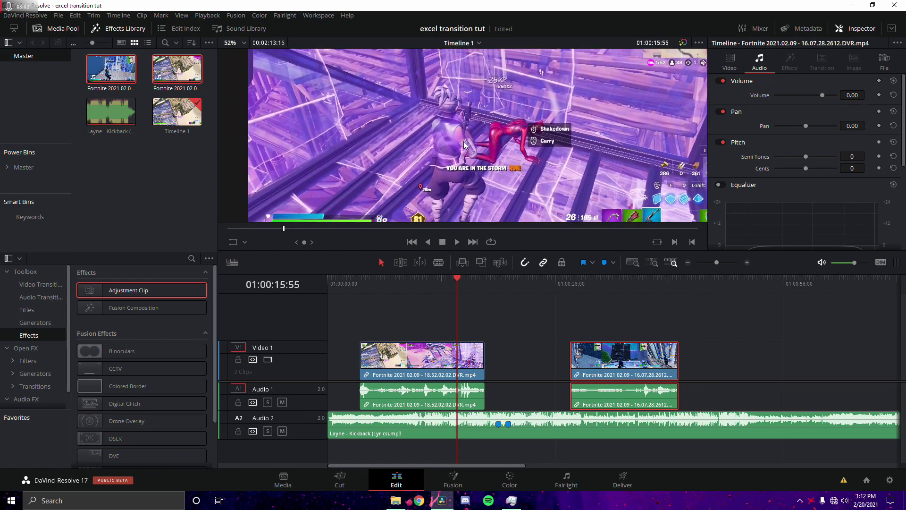
pyautogui.moveTo(663, 289)
pyautogui.mouseDown()
pyautogui.moveTo(672, 288)
pyautogui.moveTo(658, 287)
pyautogui.mouseUp()
pyautogui.scroll(-2, 506, 169)
pyautogui.scroll(-3, 506, 170)
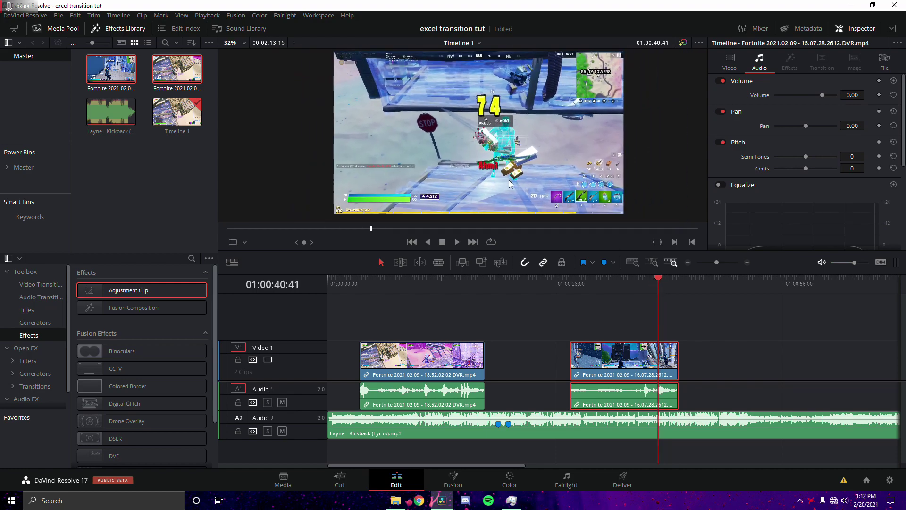
pyautogui.moveTo(456, 290)
pyautogui.mouseDown()
pyautogui.moveTo(471, 291)
pyautogui.moveTo(442, 288)
pyautogui.mouseUp()
# Step: Split the first clip at 01:00:15:56 and delete the part after the cut
pyautogui.press('space')
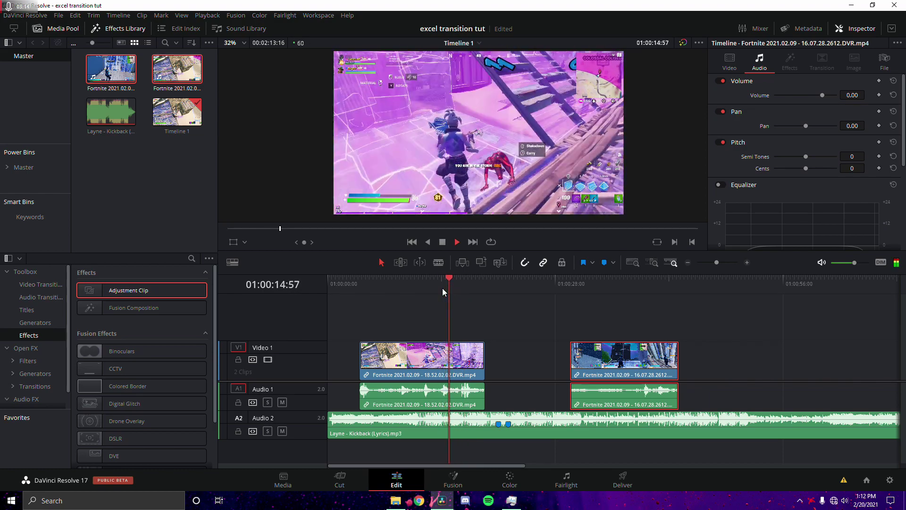
pyautogui.press('space')
pyautogui.click(462, 359)
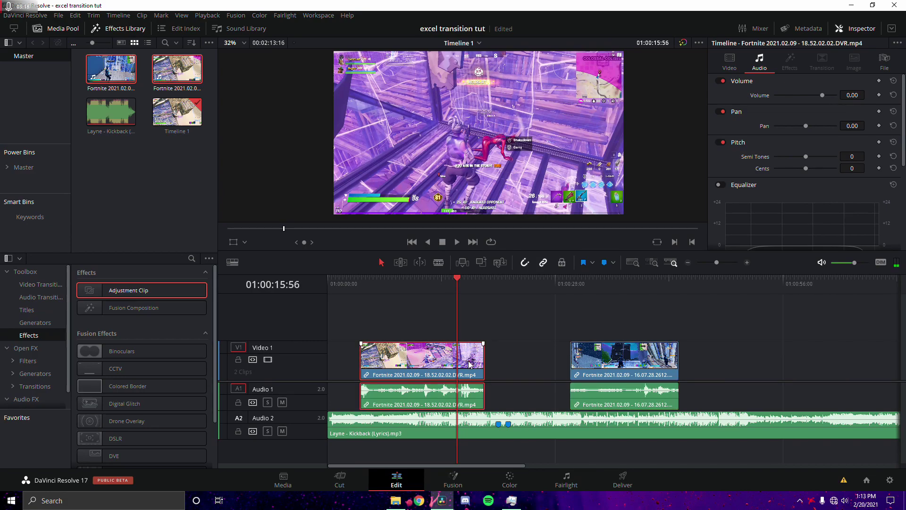
pyautogui.hotkey('ctrl', 'b')
pyautogui.press('BackSpace')
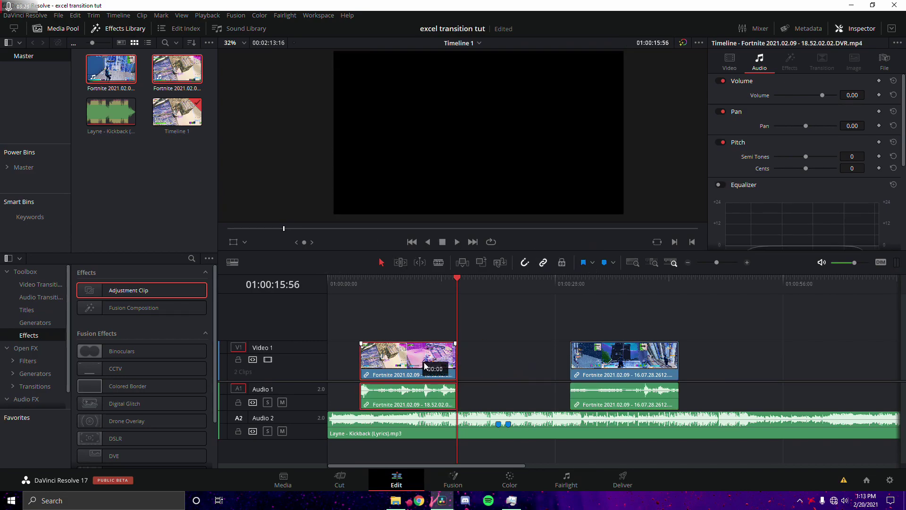
# Step: Move the first clip to end at Marker 1 and slide the second clip against it
pyautogui.moveTo(424, 364); pyautogui.dragTo(464, 365)
pyautogui.click(490, 283)
pyautogui.moveTo(716, 262); pyautogui.dragTo(717, 261)
pyautogui.moveTo(670, 362); pyautogui.dragTo(581, 361)
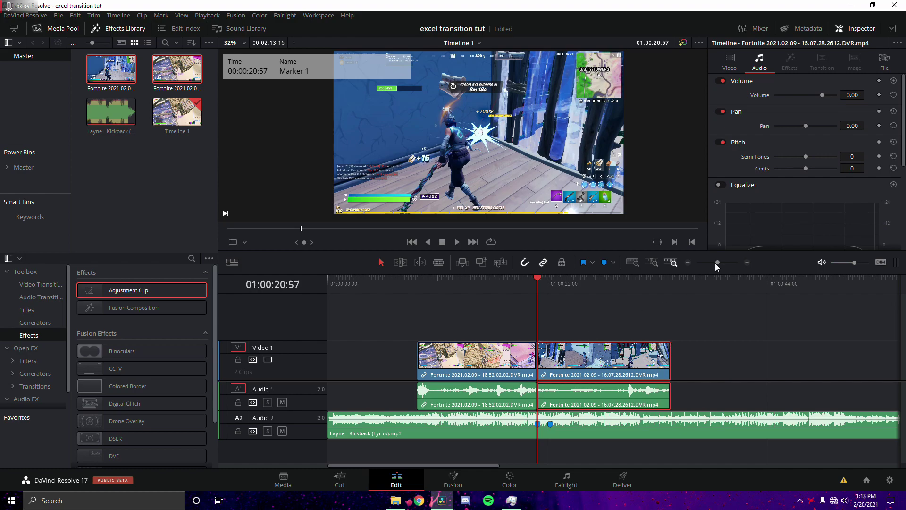
pyautogui.moveTo(717, 262); pyautogui.dragTo(724, 262)
pyautogui.click(583, 310)
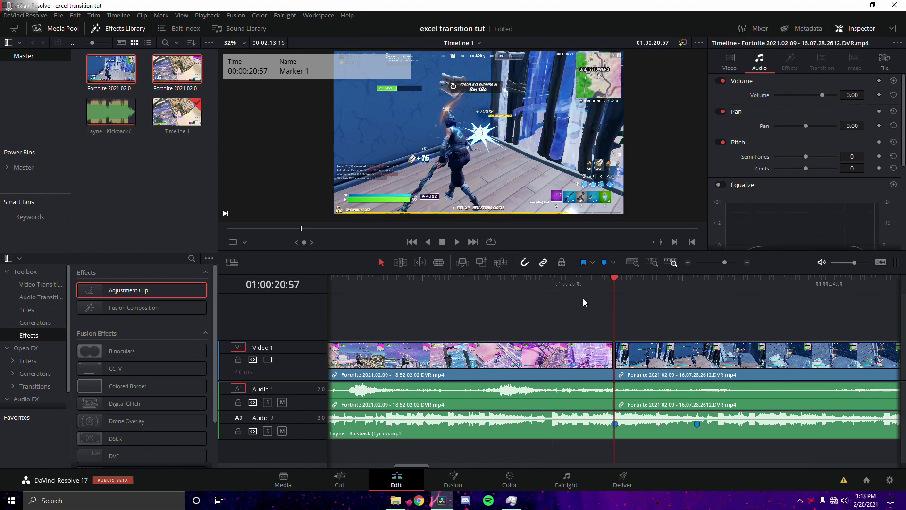
# Step: Step back one frame at the join and select the short middle clip
pyautogui.scroll(2, 582, 298)
pyautogui.press('Left')
pyautogui.click(605, 369)
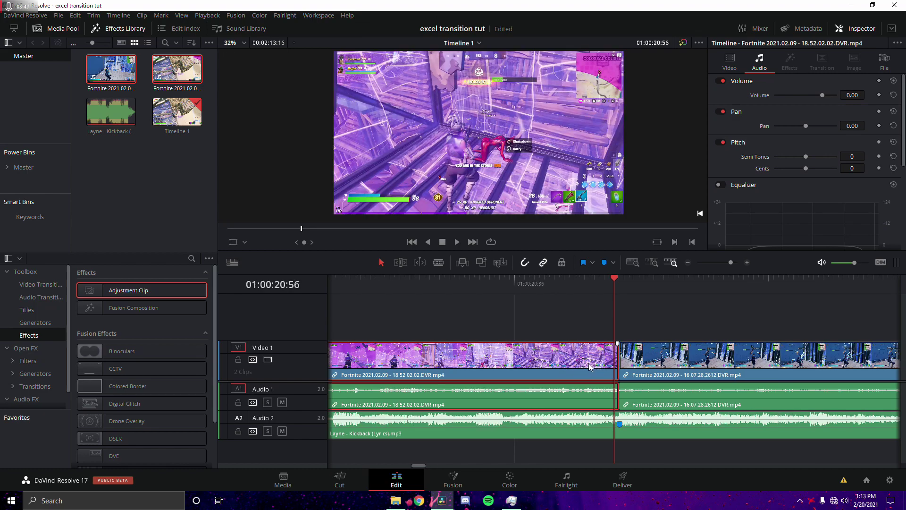
pyautogui.moveTo(731, 262); pyautogui.dragTo(734, 261)
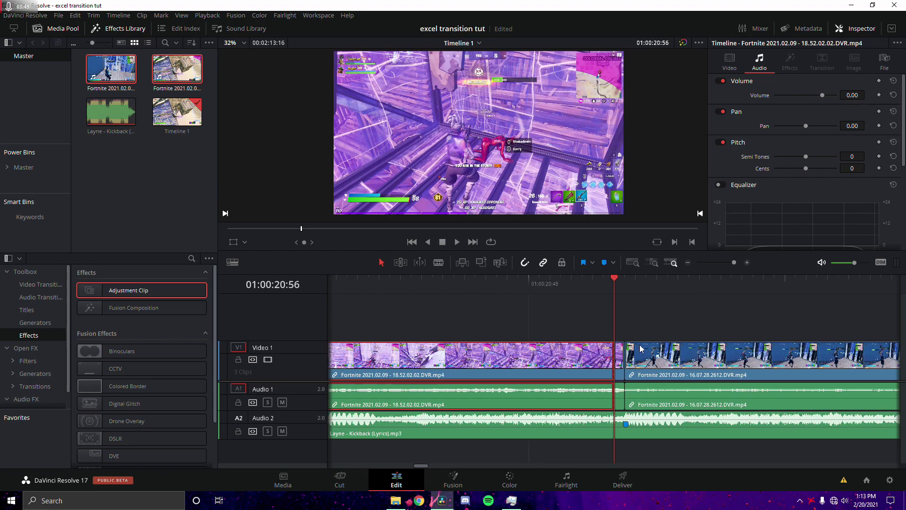
pyautogui.click(620, 369)
# Step: Unlink the middle clip from its audio and apply Freeze frame through Change Clip Speed
pyautogui.rightClick(620, 368)
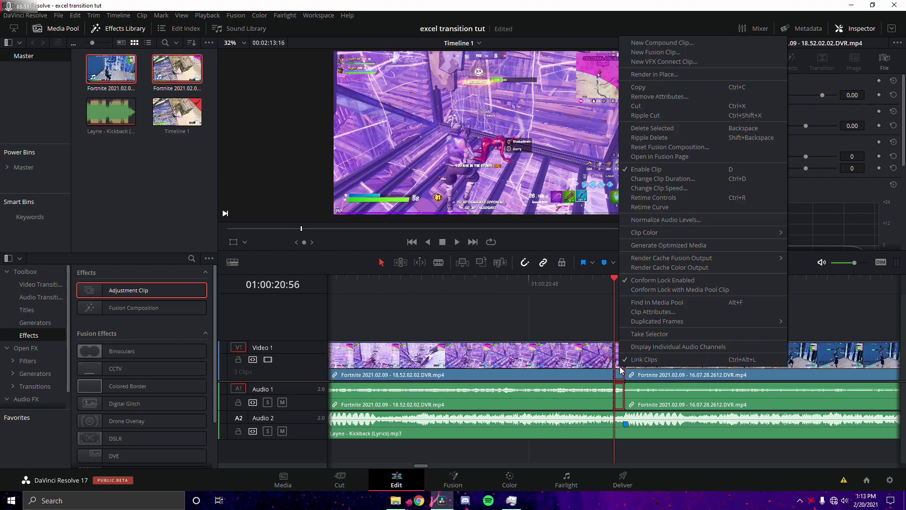
pyautogui.click(646, 359)
pyautogui.click(619, 364)
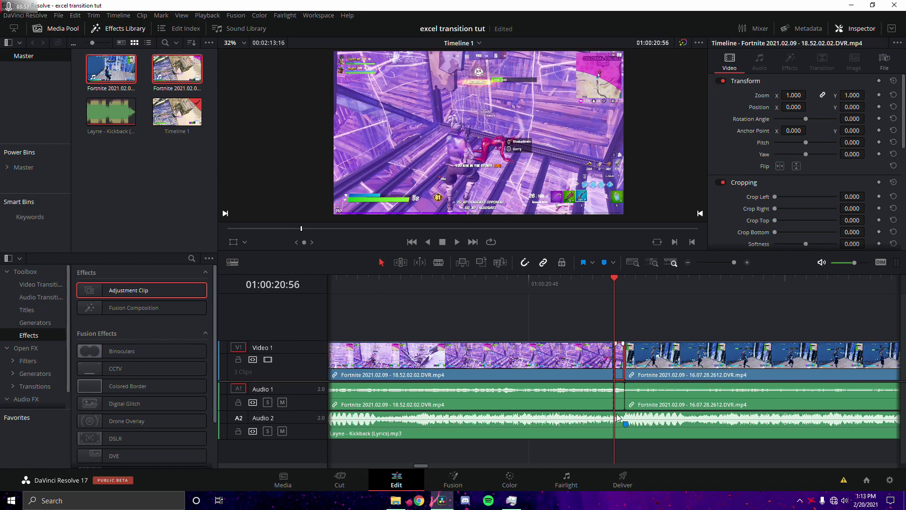
pyautogui.rightClick(620, 374)
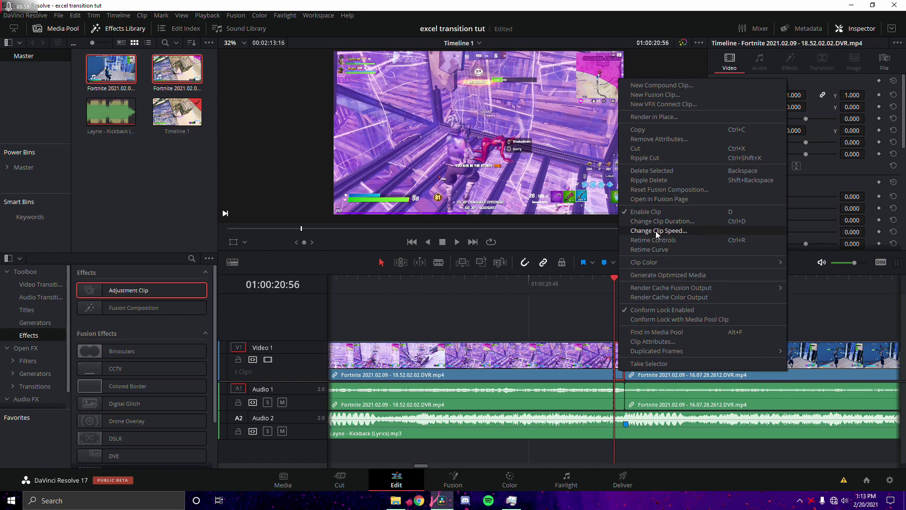
pyautogui.click(676, 231)
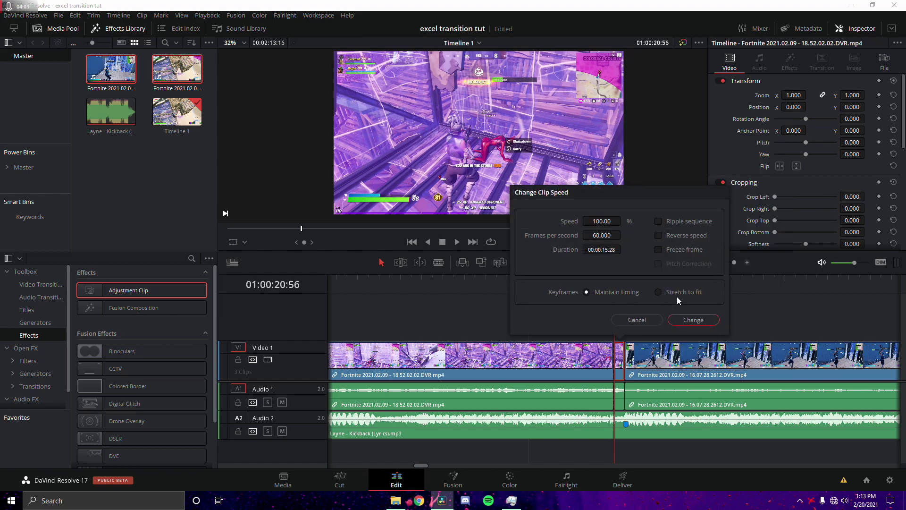
pyautogui.click(659, 250)
pyautogui.click(690, 321)
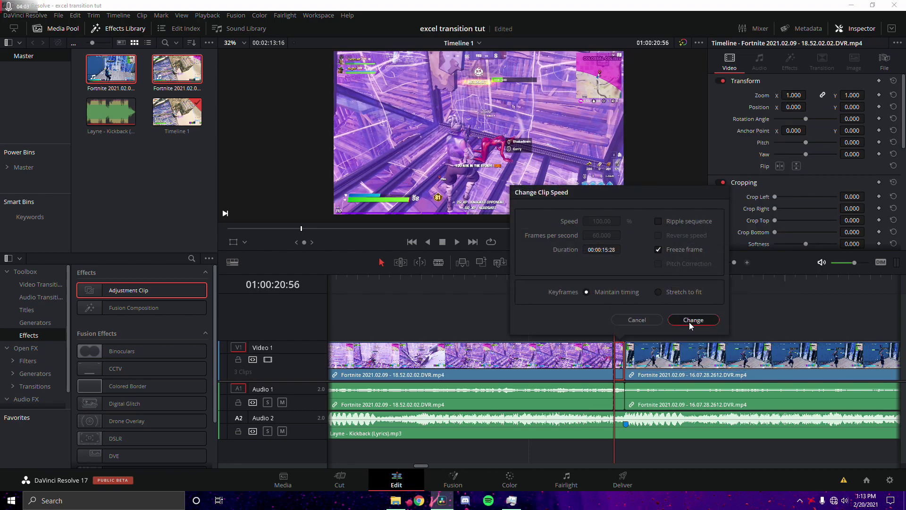
pyautogui.click(621, 367)
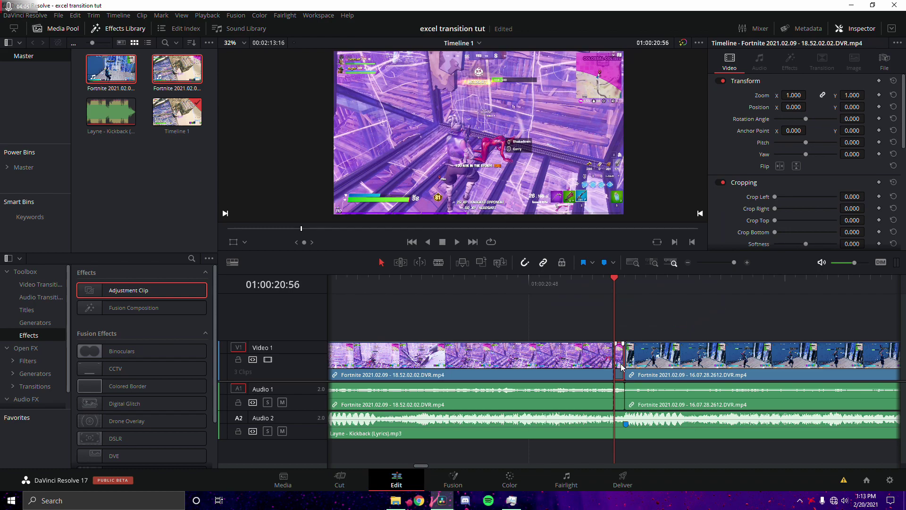
# Step: Move the freeze frame onto a new Video 2 track and extend its end
pyautogui.moveTo(621, 367); pyautogui.dragTo(633, 330)
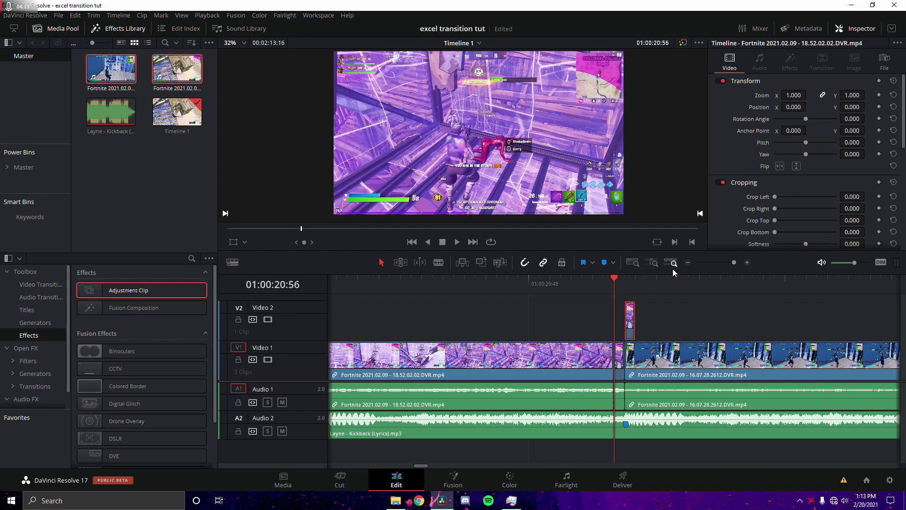
pyautogui.click(626, 279)
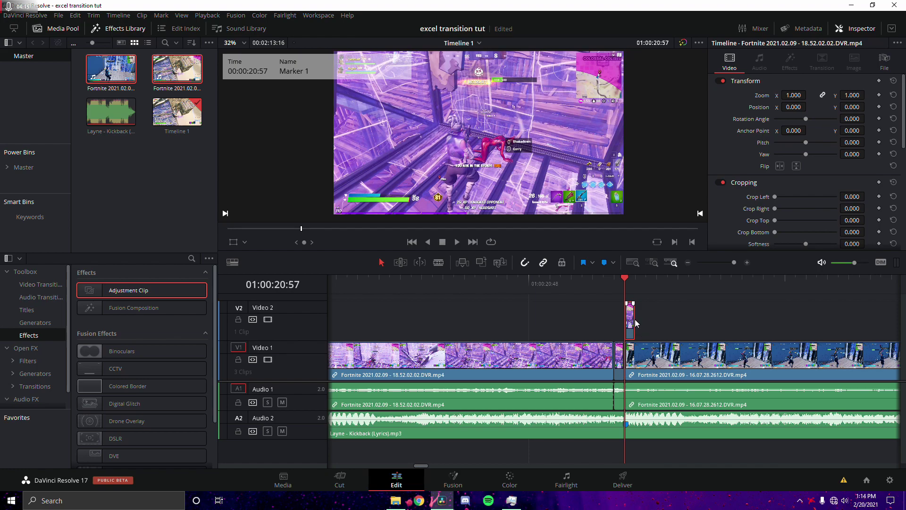
pyautogui.moveTo(733, 264); pyautogui.dragTo(738, 262)
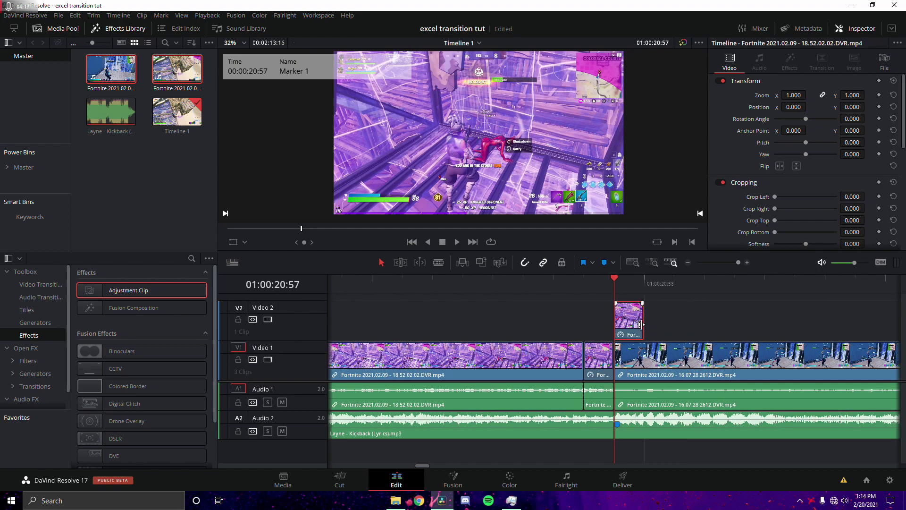
pyautogui.moveTo(644, 324); pyautogui.dragTo(772, 322)
pyautogui.moveTo(731, 262); pyautogui.dragTo(729, 262)
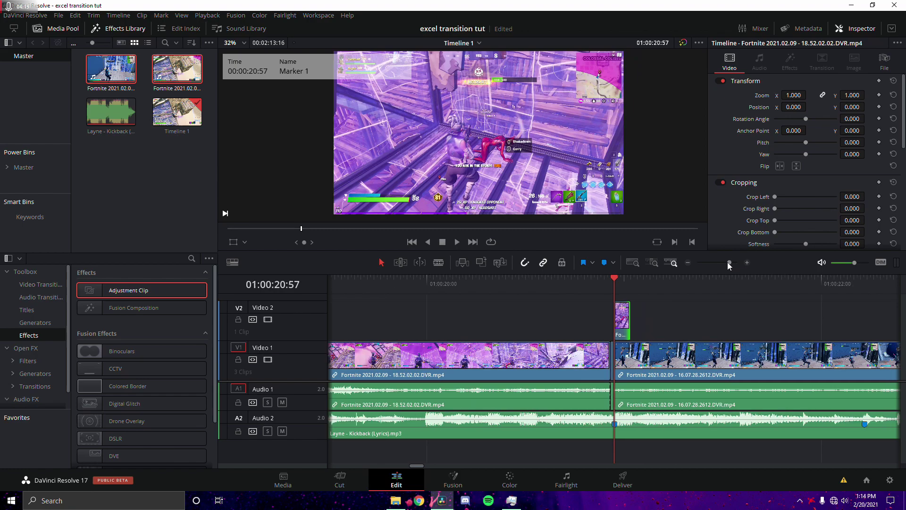
# Step: Fine-tune the freeze frame's length to about 01:23 past the join
pyautogui.moveTo(628, 318); pyautogui.dragTo(618, 317)
pyautogui.press('Right')
pyautogui.press('Right')
pyautogui.press('Right')
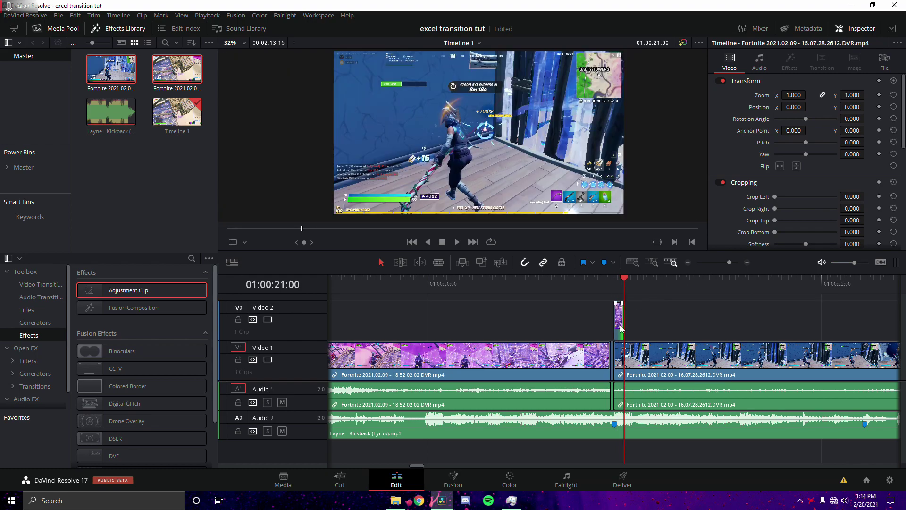
pyautogui.click(609, 284)
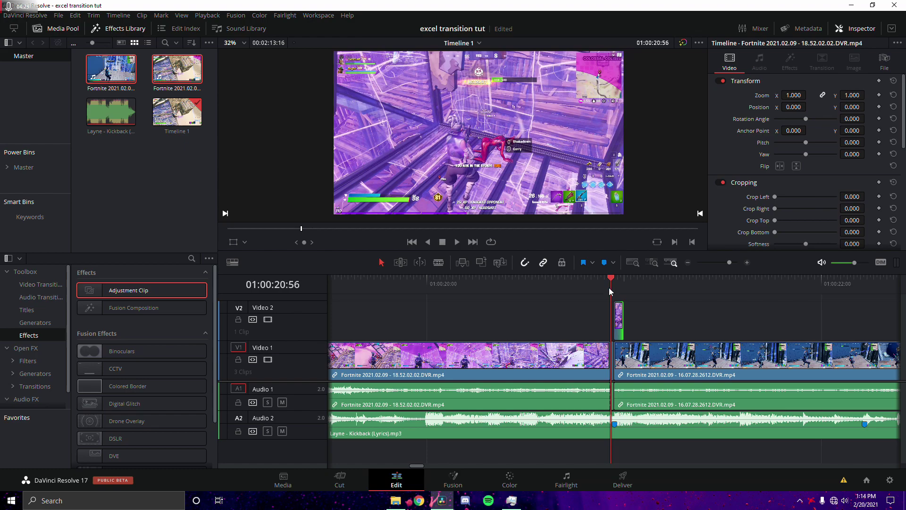
pyautogui.moveTo(729, 263); pyautogui.dragTo(733, 262)
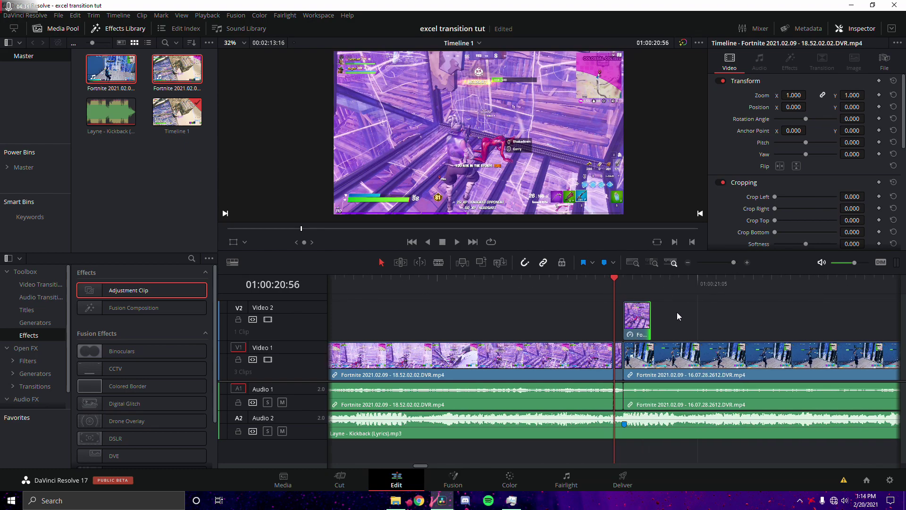
pyautogui.moveTo(651, 324); pyautogui.dragTo(698, 340)
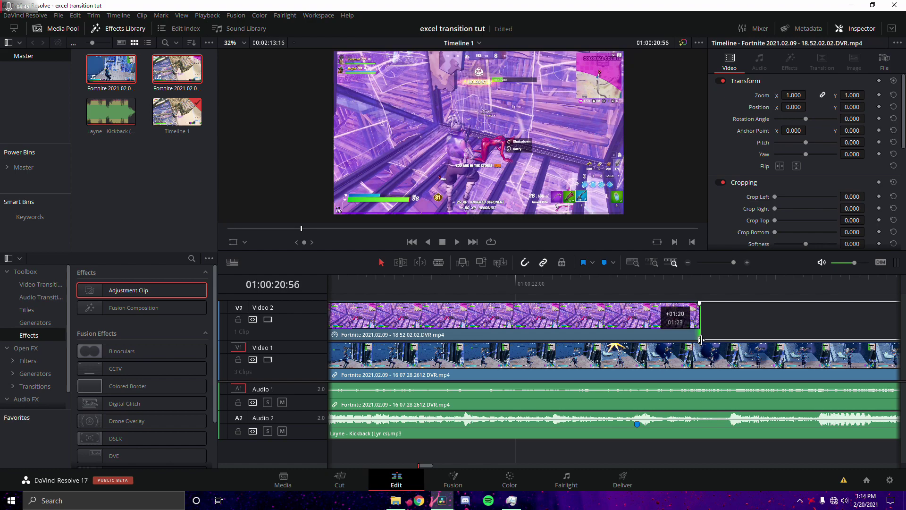
# Step: Stretch the Video 2 freeze frame past Marker 2 at 01:00:22:13
pyautogui.moveTo(702, 340); pyautogui.dragTo(774, 340)
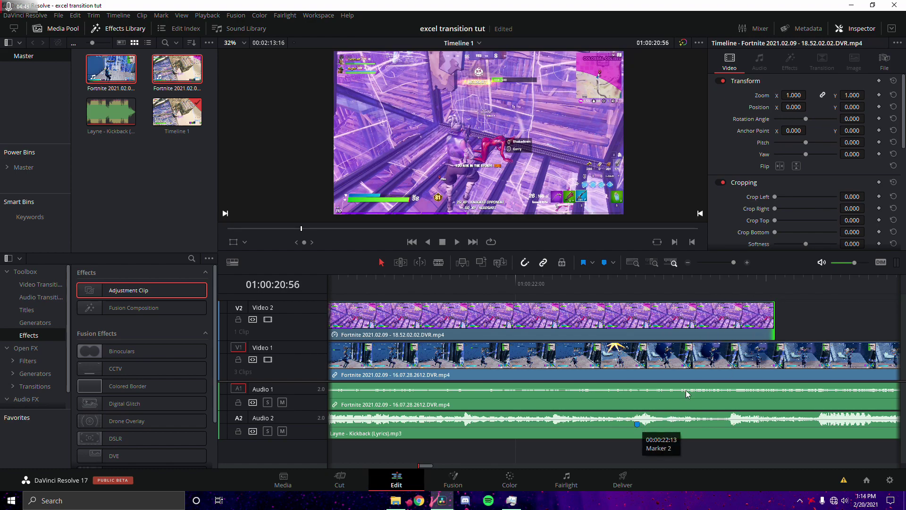
pyautogui.moveTo(774, 321); pyautogui.dragTo(820, 317)
pyautogui.click(650, 283)
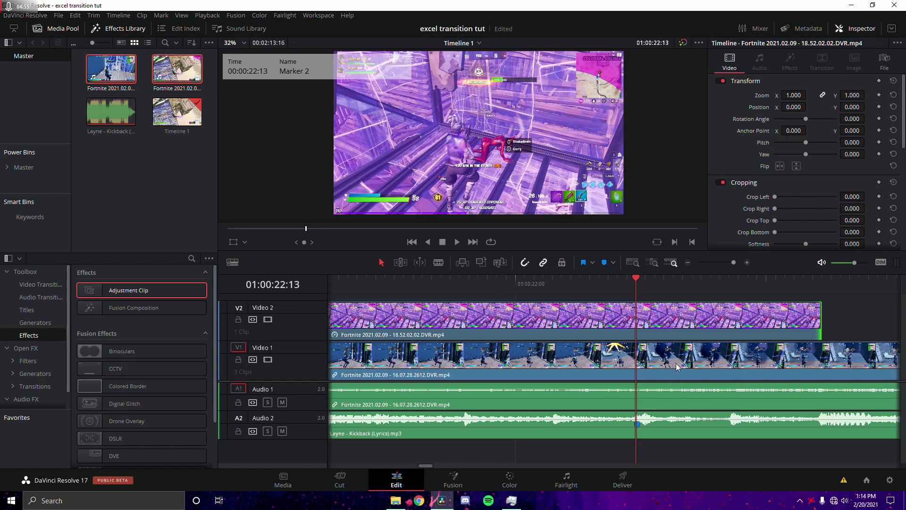
pyautogui.moveTo(733, 263); pyautogui.dragTo(729, 262)
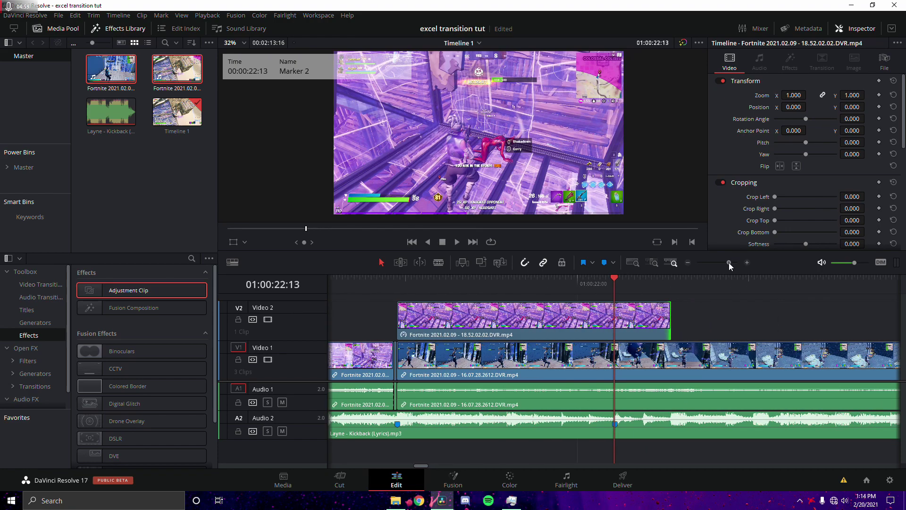
# Step: Play back to 01:00:21:55 and split the purple Video 2 clip there
pyautogui.click(361, 287)
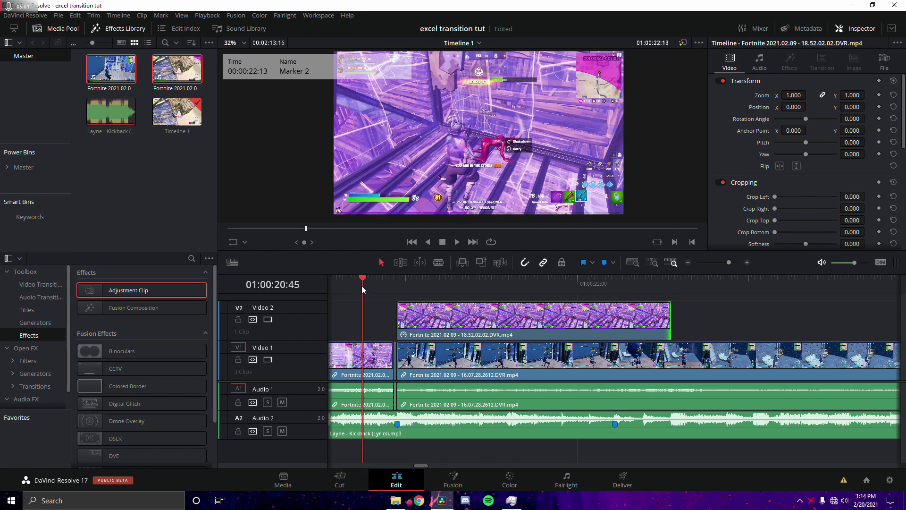
pyautogui.press('space')
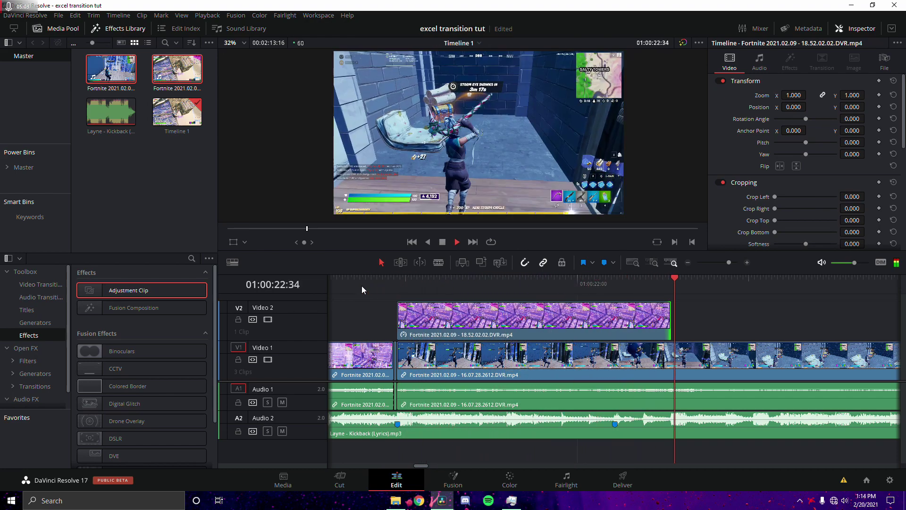
pyautogui.press('space')
pyautogui.moveTo(409, 292)
pyautogui.mouseDown()
pyautogui.moveTo(592, 306)
pyautogui.moveTo(404, 307)
pyautogui.moveTo(563, 319)
pyautogui.mouseUp()
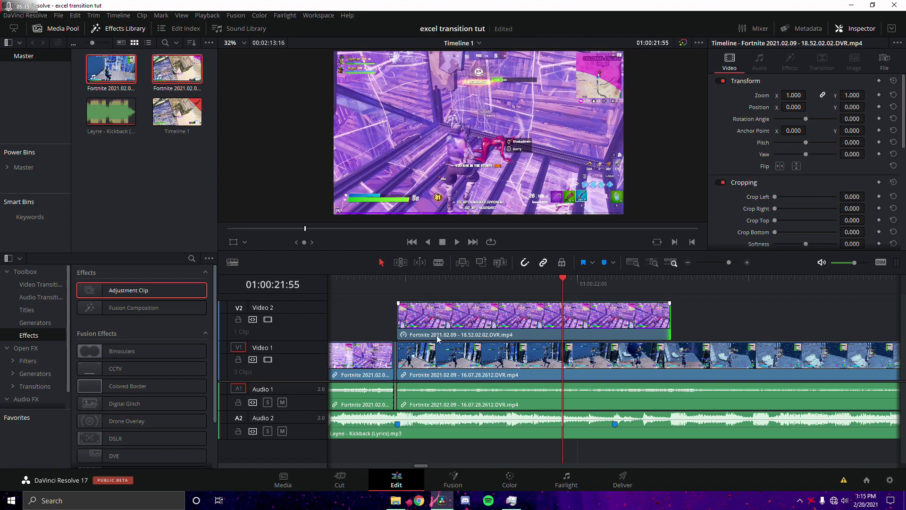
pyautogui.click(594, 325)
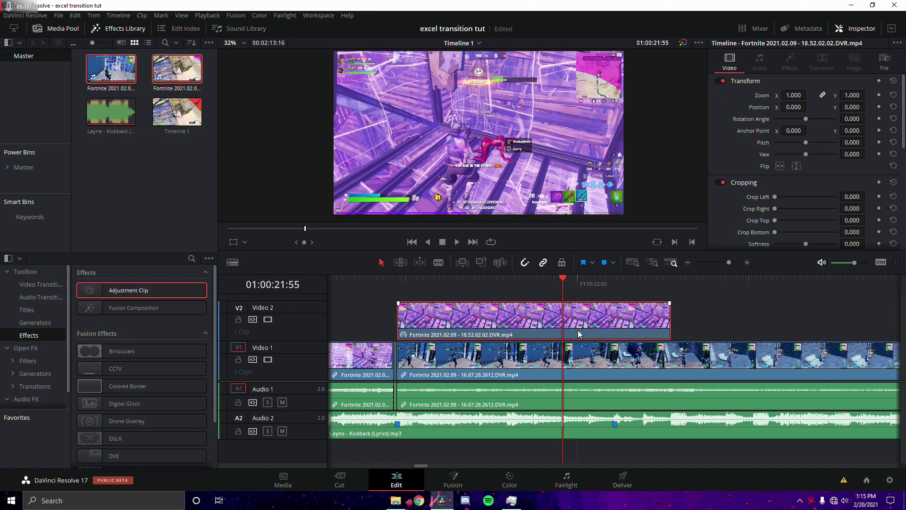
pyautogui.hotkey('ctrl', 'b')
# Step: Place an Adjustment Clip on the track above the V2 overlay, starting at Marker 1
pyautogui.click(397, 292)
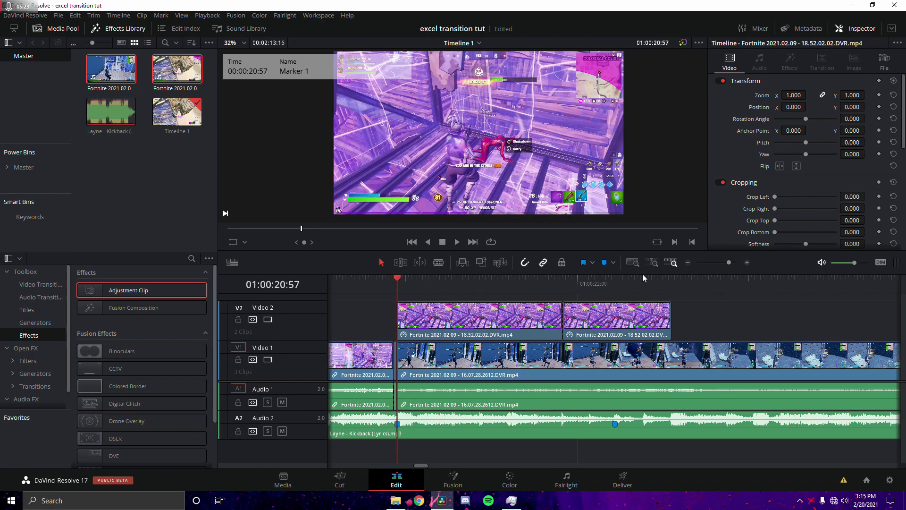
pyautogui.click(719, 263)
pyautogui.moveTo(142, 290); pyautogui.dragTo(617, 304)
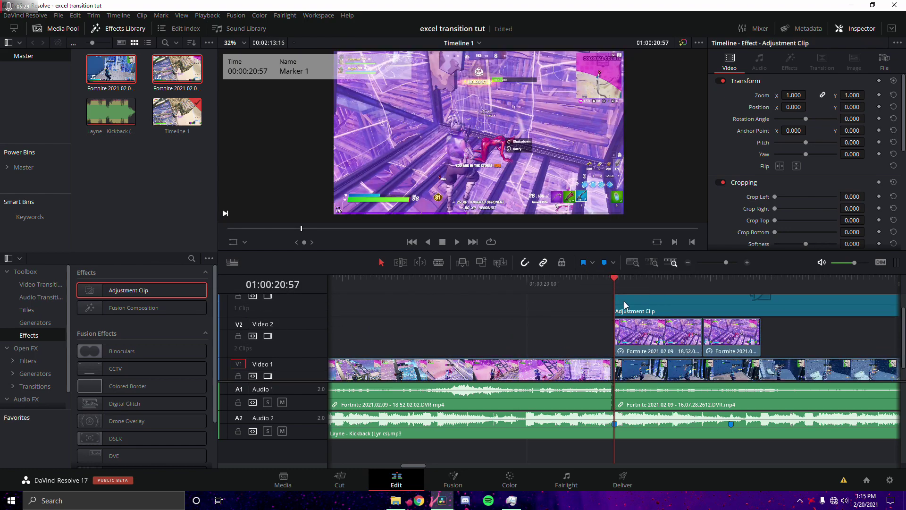
# Step: Trim the adjustment clip to end at the overlay's cut and open it in Fusion
pyautogui.click(702, 286)
pyautogui.hotkey('ctrl', 'b')
pyautogui.click(737, 303)
pyautogui.press('Delete')
pyautogui.moveTo(610, 280)
pyautogui.mouseDown()
pyautogui.moveTo(679, 296)
pyautogui.moveTo(614, 293)
pyautogui.mouseUp()
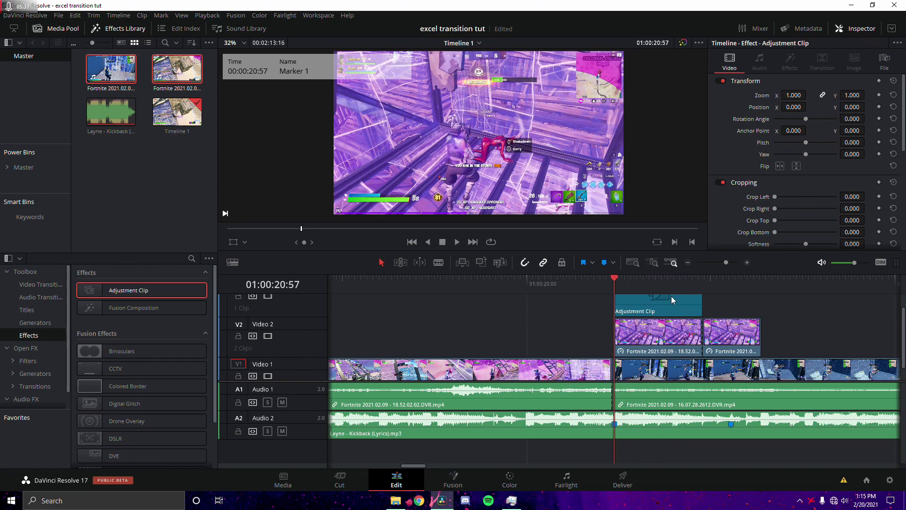
pyautogui.click(463, 481)
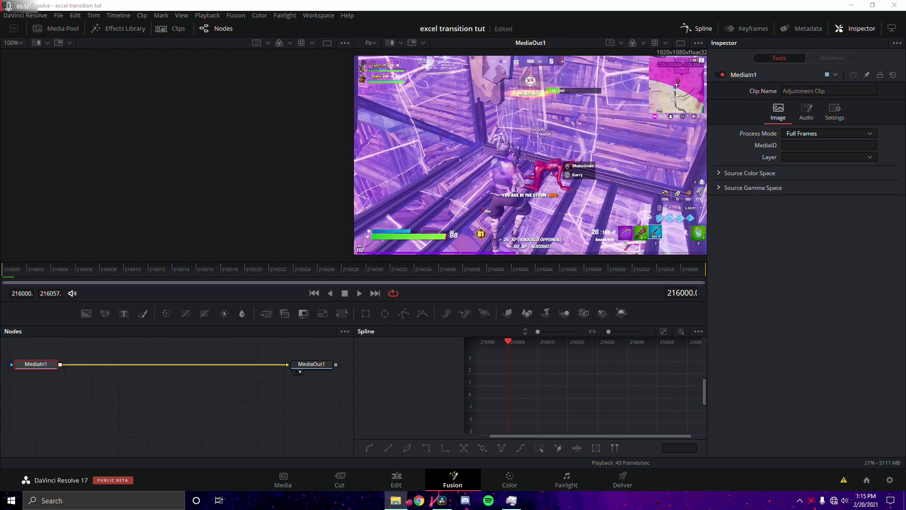
# Step: Load the saved shake and blur node preset, wiring MediaIn1 to S_Flicker1 and Transform2 to MediaOut1
pyautogui.moveTo(71, 344); pyautogui.dragTo(168, 392)
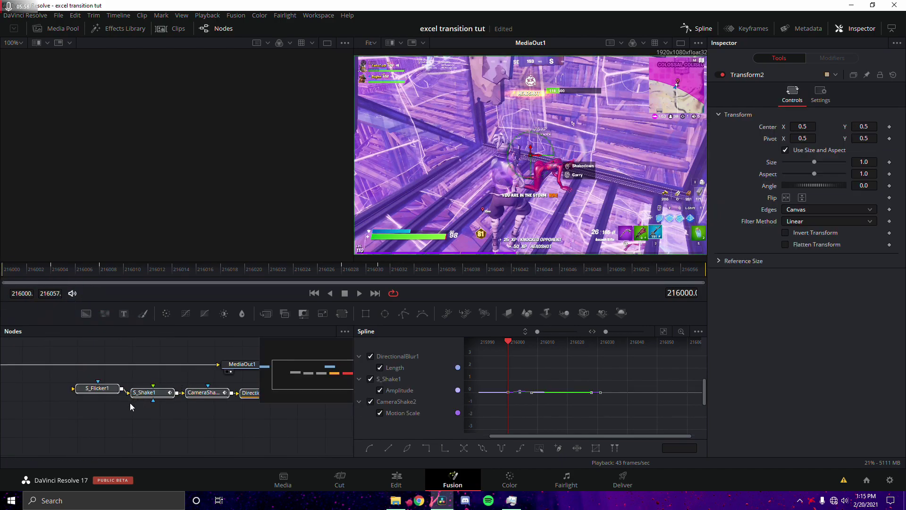
pyautogui.moveTo(187, 364); pyautogui.dragTo(73, 388)
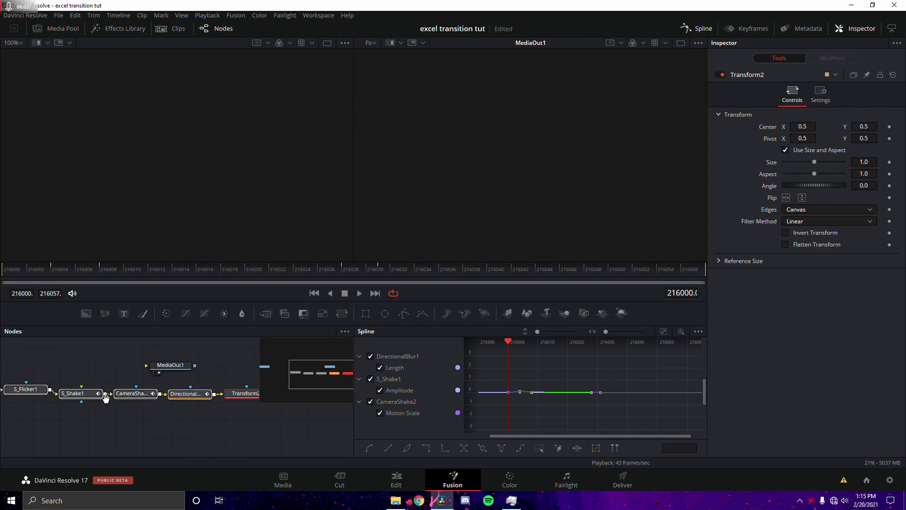
pyautogui.moveTo(192, 422); pyautogui.dragTo(299, 372)
pyautogui.hscroll(-5, 236, 372)
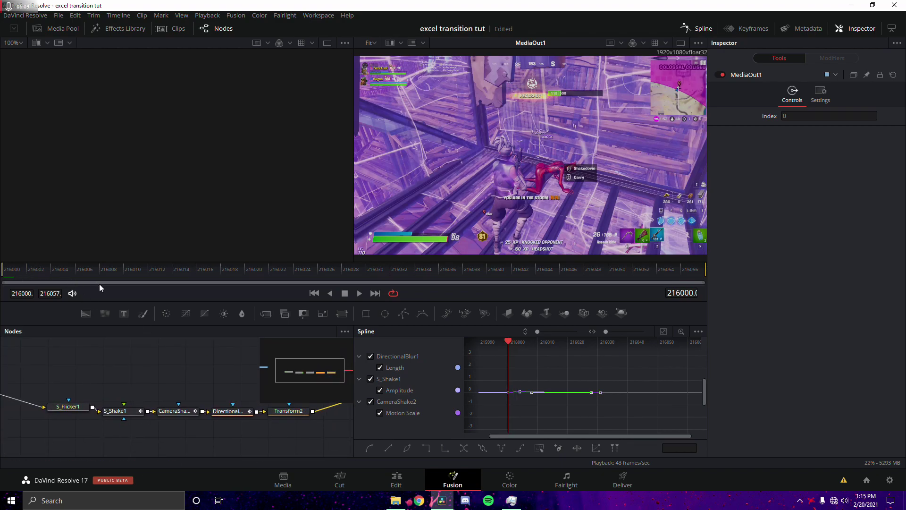
# Step: Preview the effect, then return to the Edit page and save the project
pyautogui.press('space')
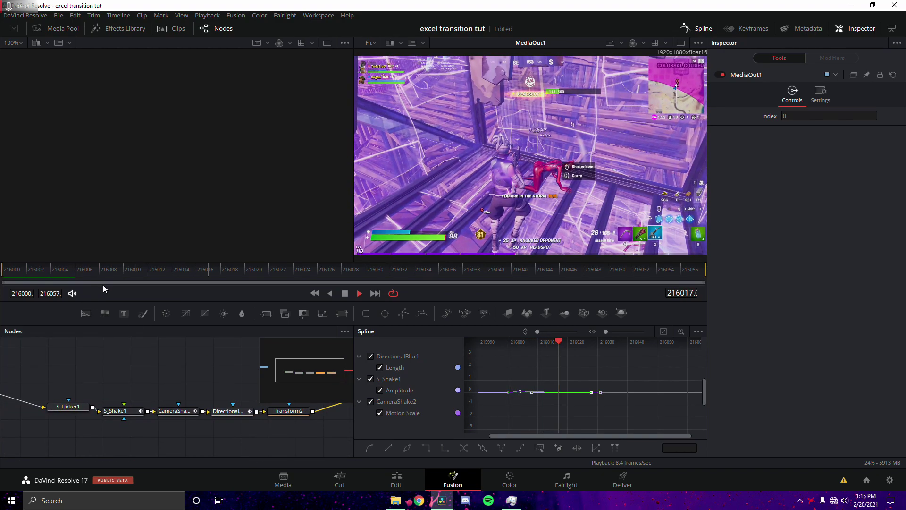
pyautogui.press('space')
pyautogui.press('space')
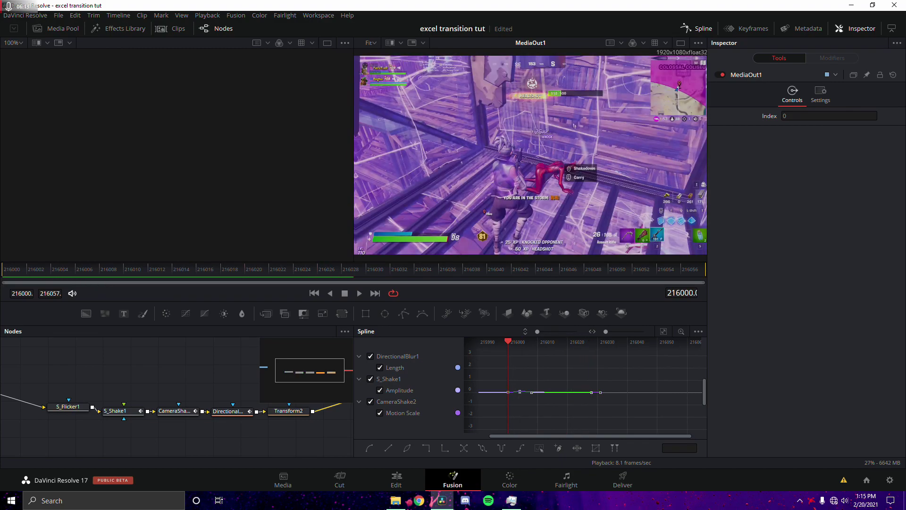
pyautogui.press('space')
pyautogui.click(42, 273)
pyautogui.click(396, 479)
pyautogui.hotkey('ctrl', 's')
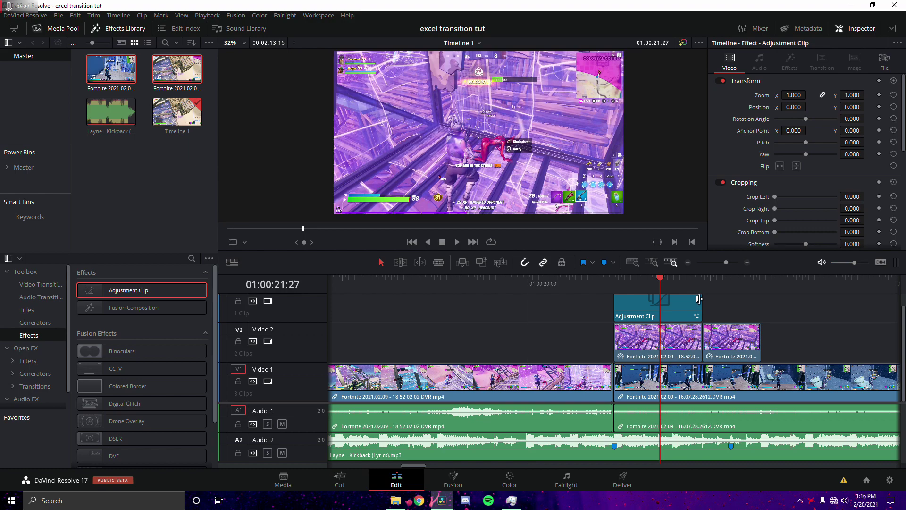
# Step: Place a second Adjustment Clip on V3 starting at the overlay's cut and open it in Fusion
pyautogui.click(704, 282)
pyautogui.hscroll(2, 624, 321)
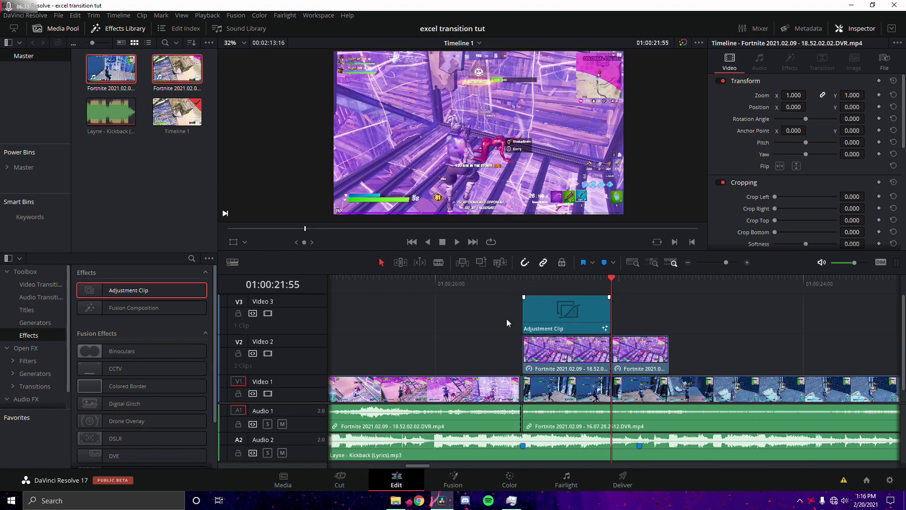
pyautogui.moveTo(142, 291); pyautogui.dragTo(620, 326)
pyautogui.scroll(3, 618, 316)
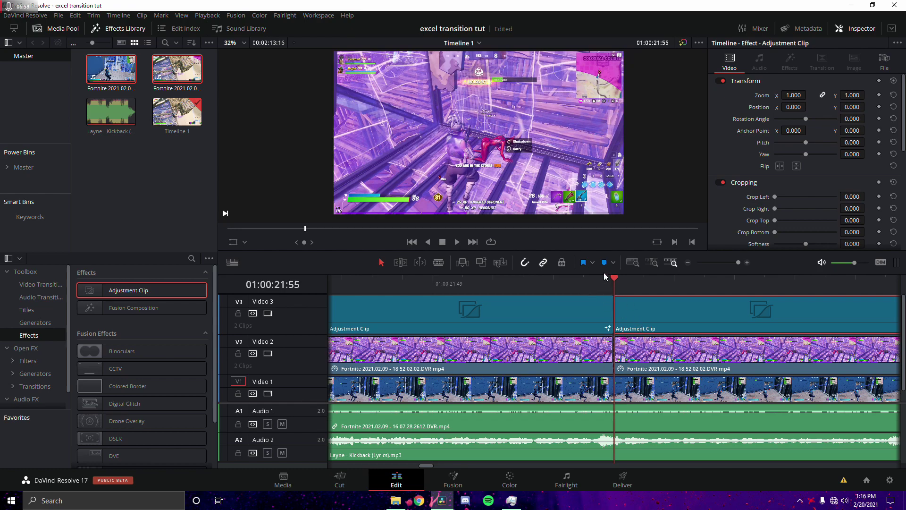
pyautogui.click(520, 292)
pyautogui.moveTo(727, 262); pyautogui.dragTo(728, 262)
pyautogui.click(626, 281)
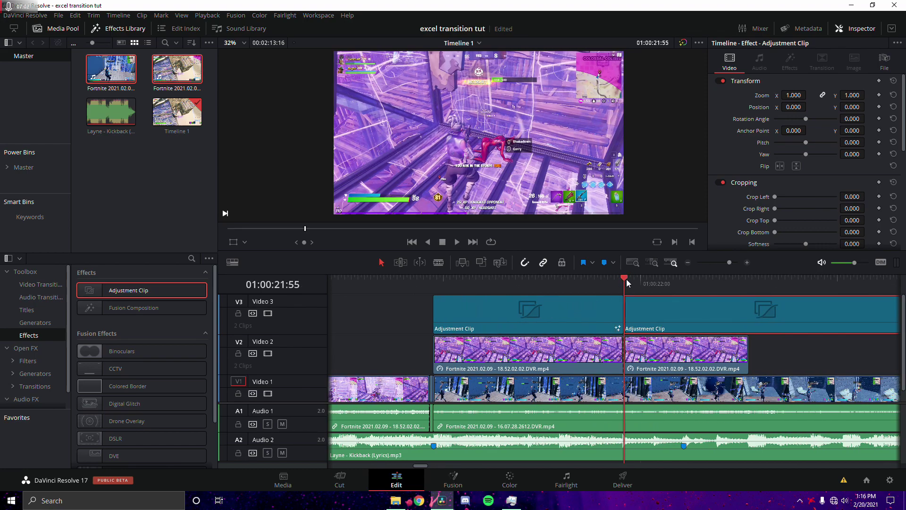
pyautogui.click(453, 479)
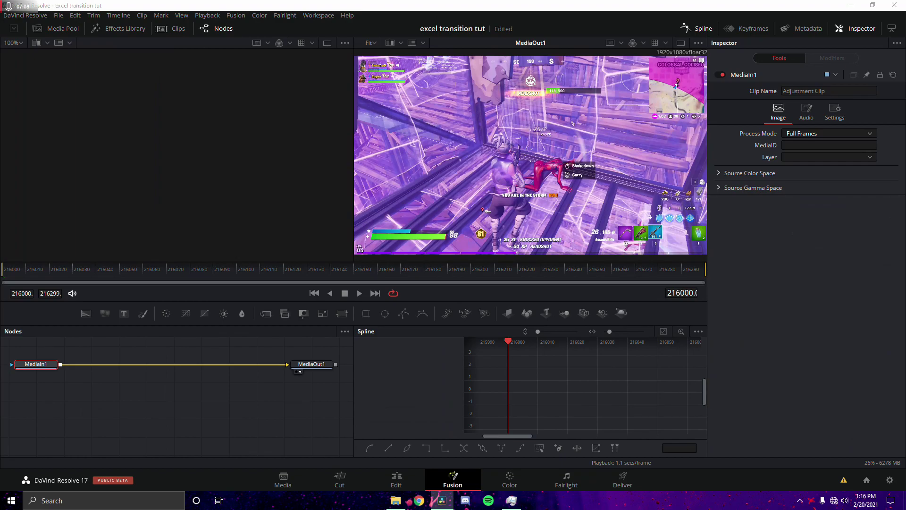
# Step: Add the saved Transform3, S_Shake2, S_Flicker1, Transform1 node chain and preview the transition
pyautogui.moveTo(0, 359); pyautogui.dragTo(160, 366)
pyautogui.moveTo(189, 425); pyautogui.dragTo(266, 405)
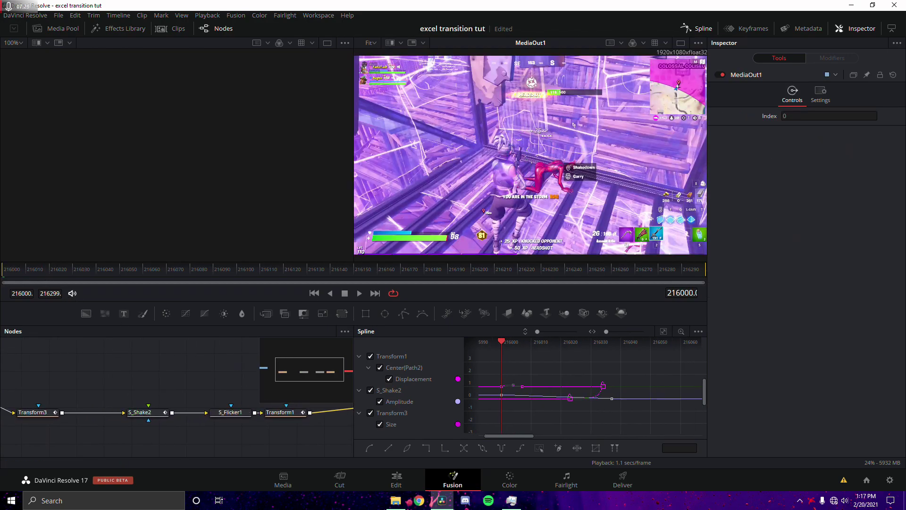
pyautogui.press('space')
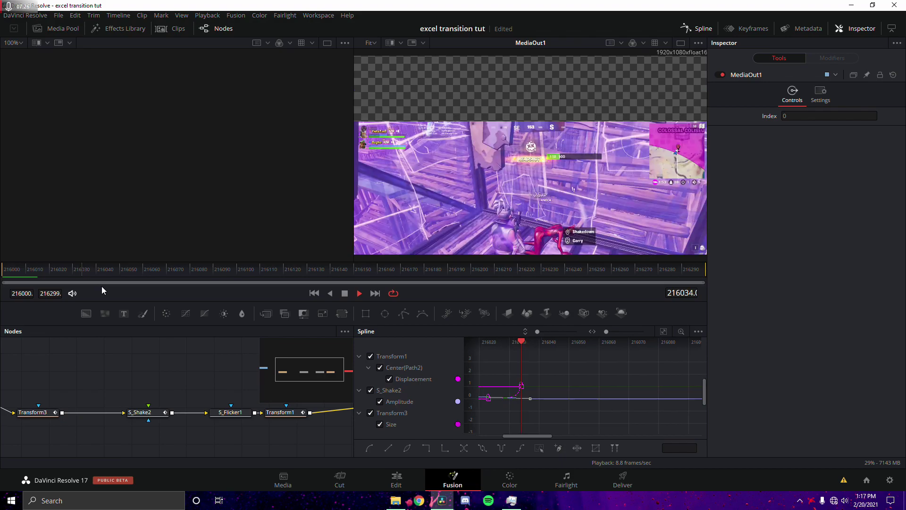
pyautogui.press('space')
pyautogui.press('Home')
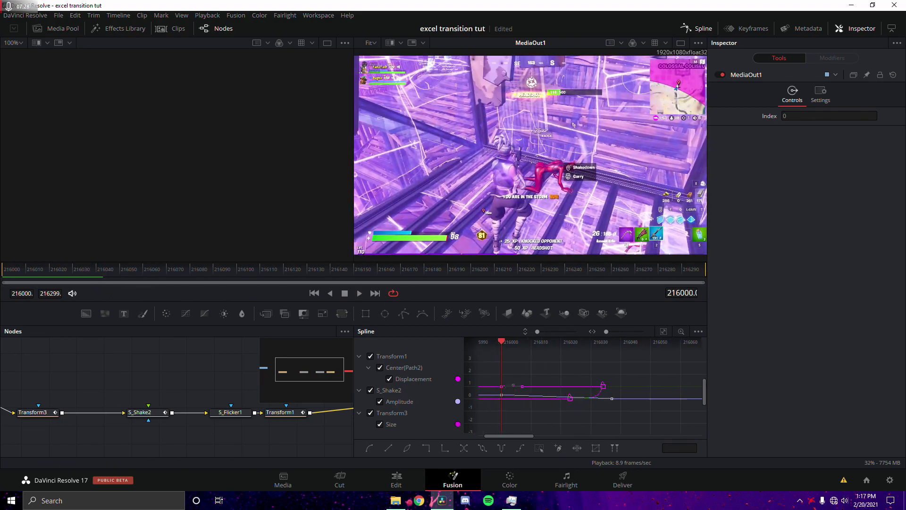